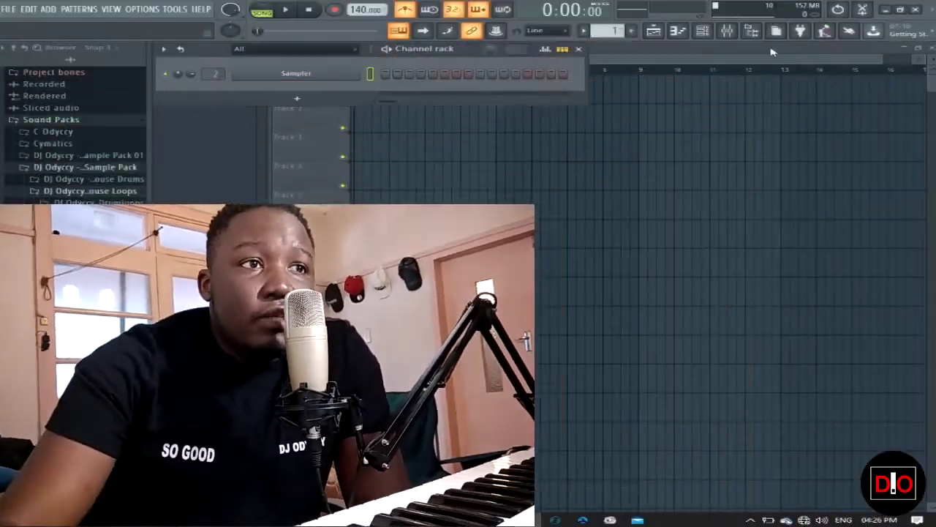
Expand the Vocalloops sample folder and move the Pattern 1 clip in the playlist down to Track 6
left_click(110, 238)
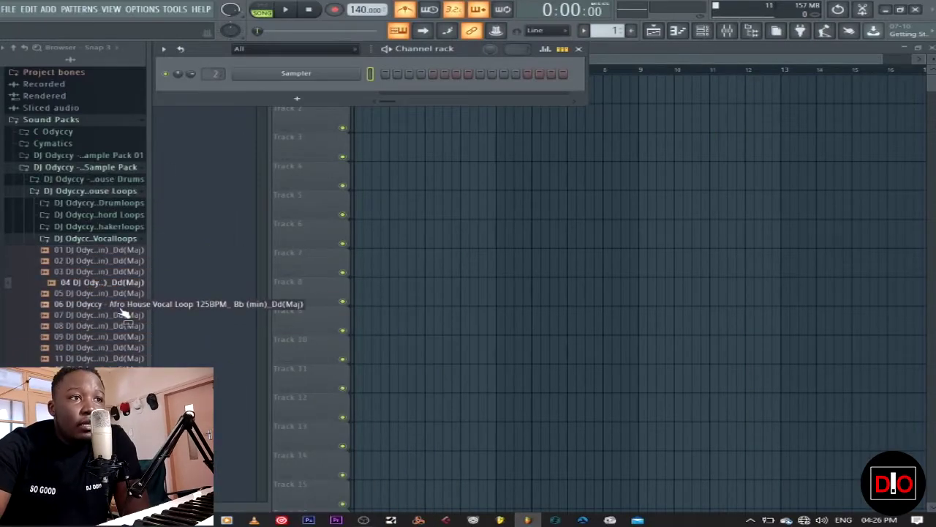
left_click(754, 51)
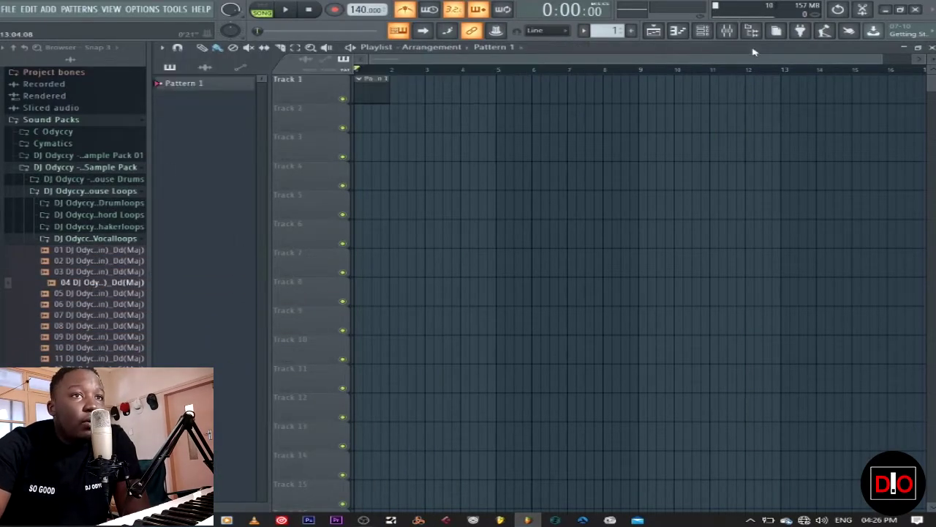
left_click_drag(373, 95, 372, 242)
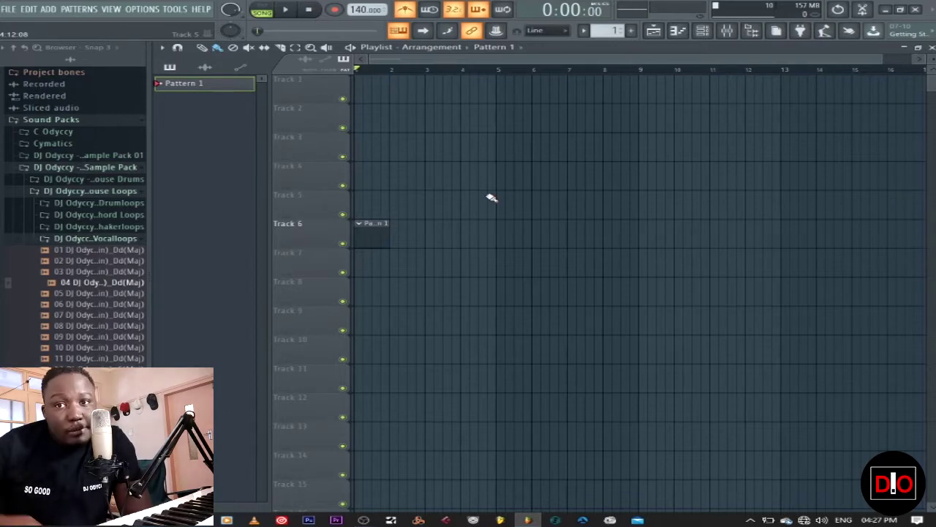
Preview the 04 Afro House vocal loop and set the project tempo to 125 BPM
left_click(98, 285)
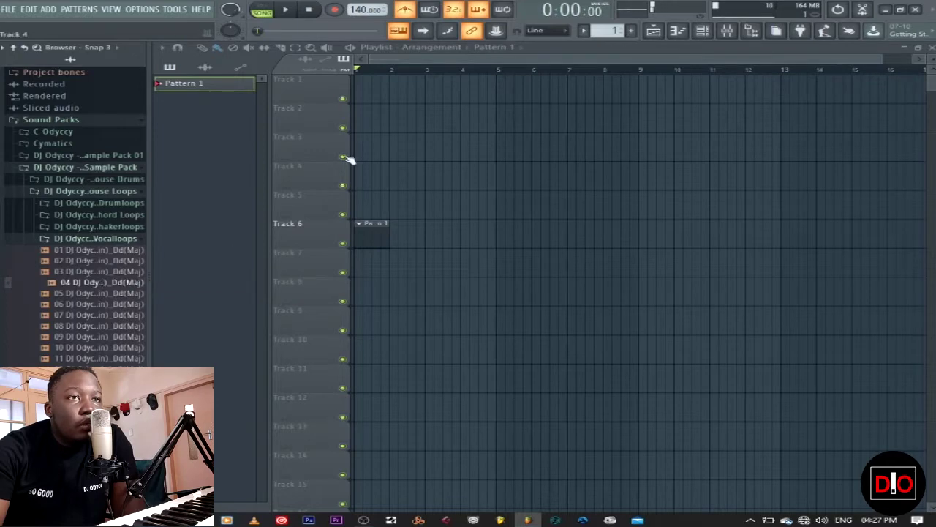
right_click(358, 11)
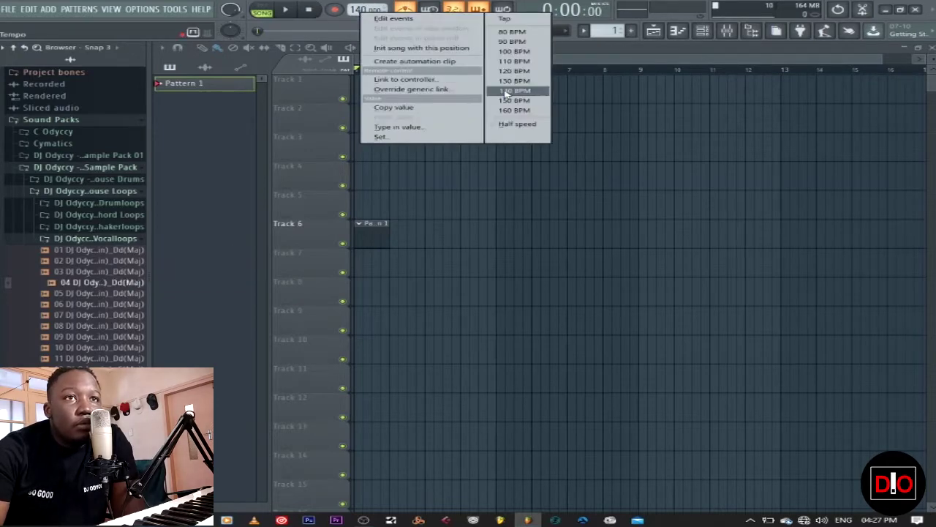
left_click(515, 70)
scroll(357, 10, "up", 4)
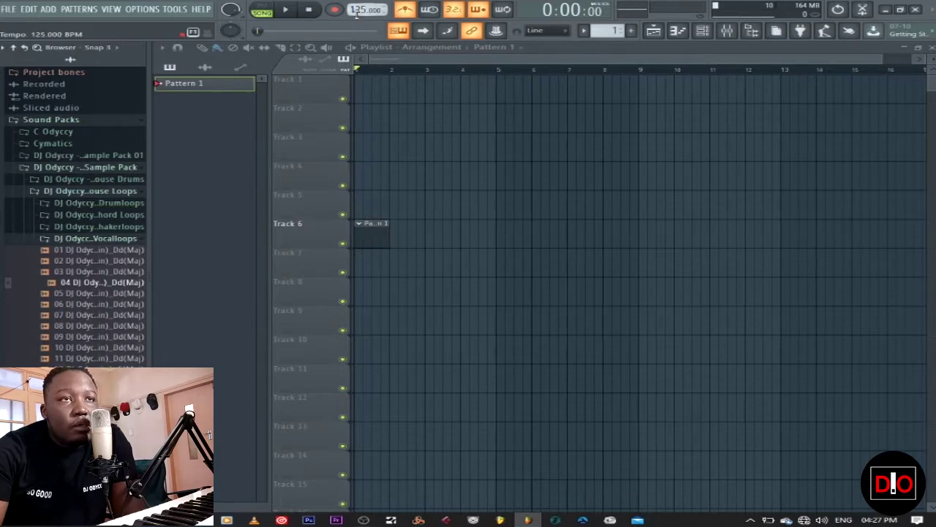
Place the 04 vocal loop at the start of Track 1 and shorten its clip to end at bar 9
left_click_drag(82, 287, 358, 100)
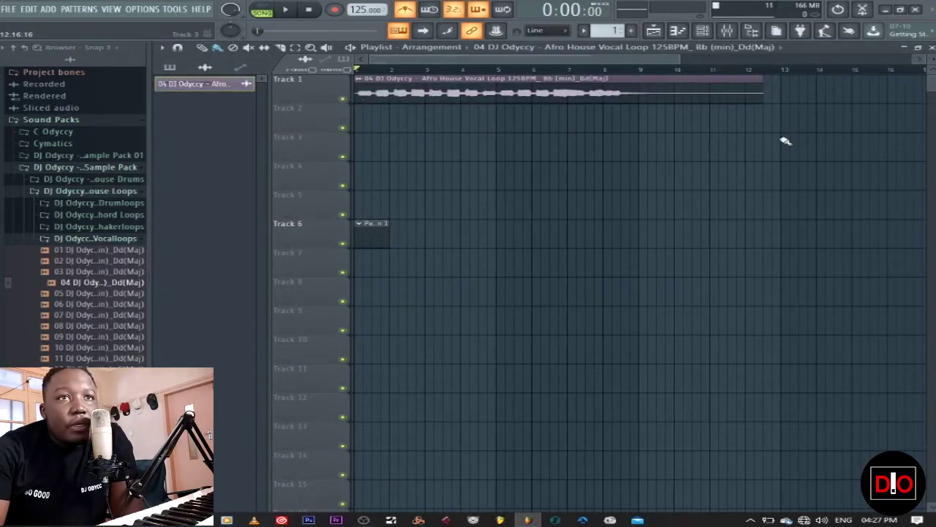
left_click_drag(763, 99, 639, 100)
left_click(281, 48)
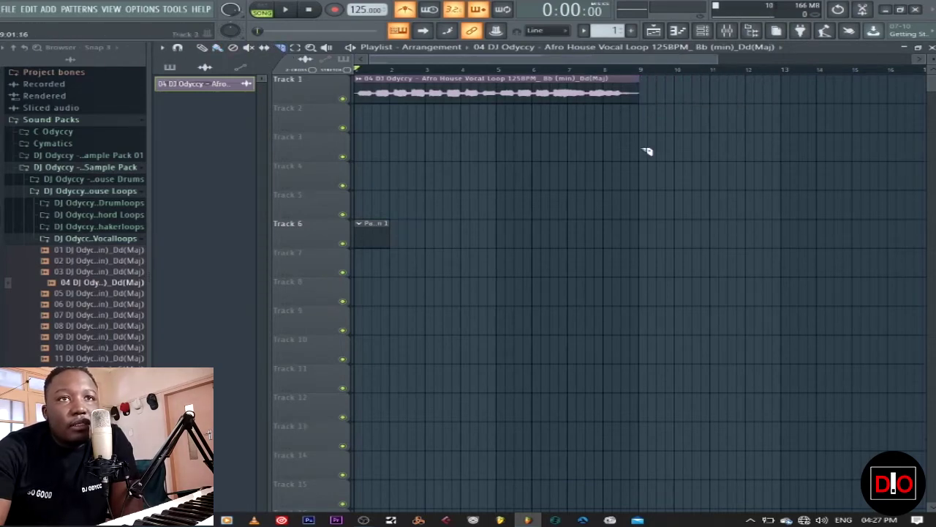
left_click(218, 48)
mouse_move(494, 95)
left_mouse_down()
mouse_move(453, 132)
mouse_move(442, 94)
left_mouse_up()
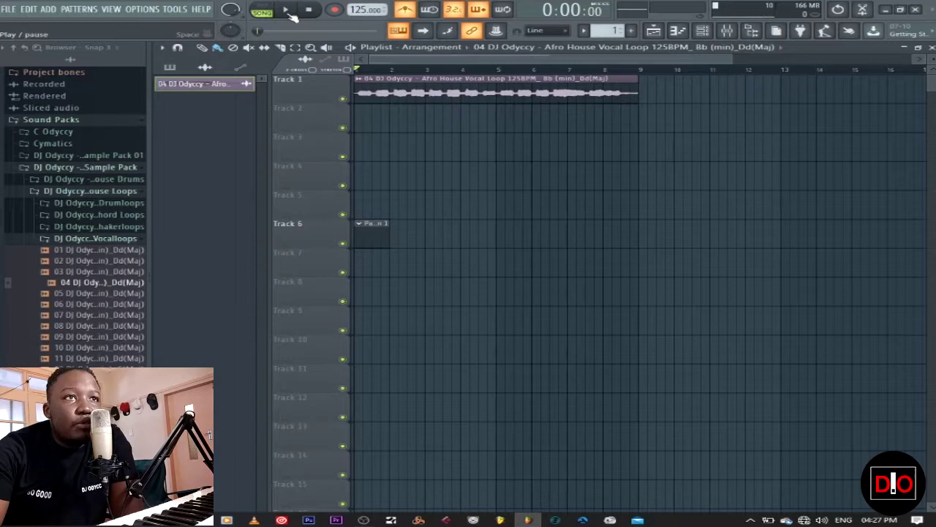
Play the arrangement, lower the vocal loop's channel volume to about 48%, and stop playback
left_click(288, 11)
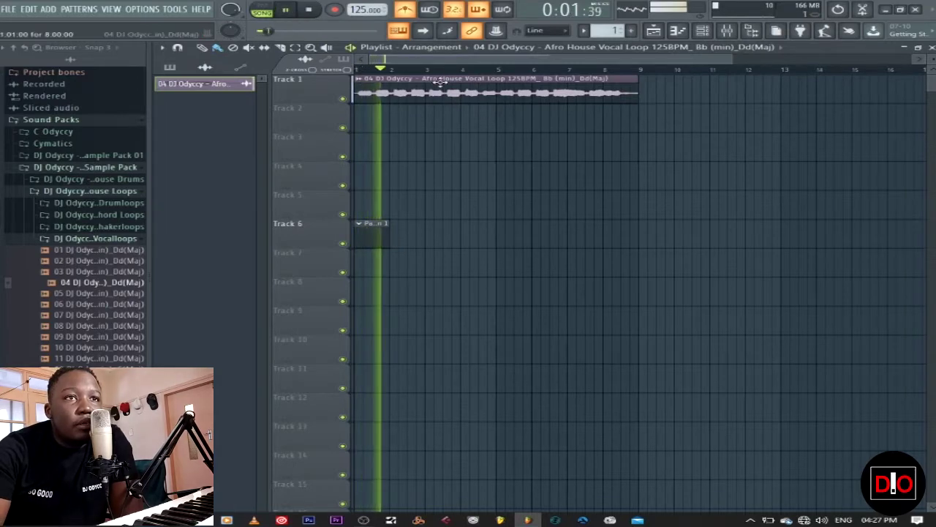
double_click(488, 98)
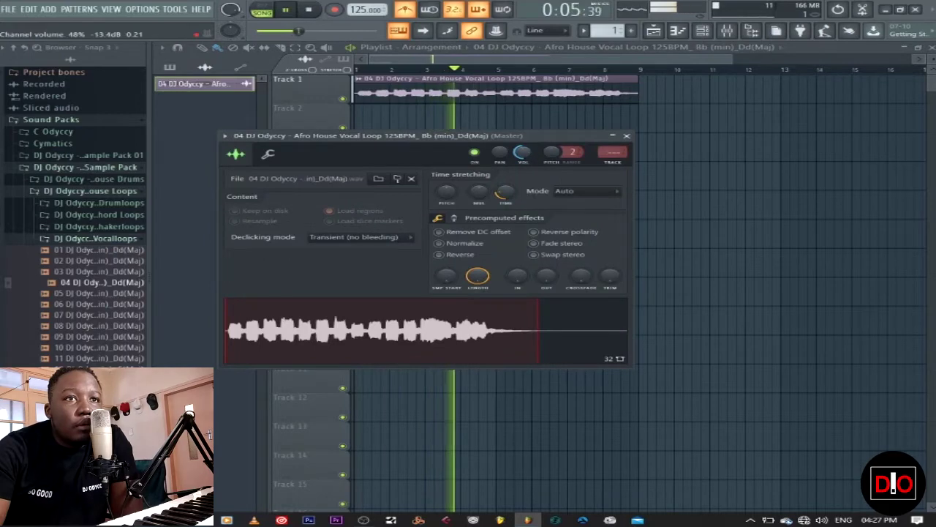
left_click(627, 135)
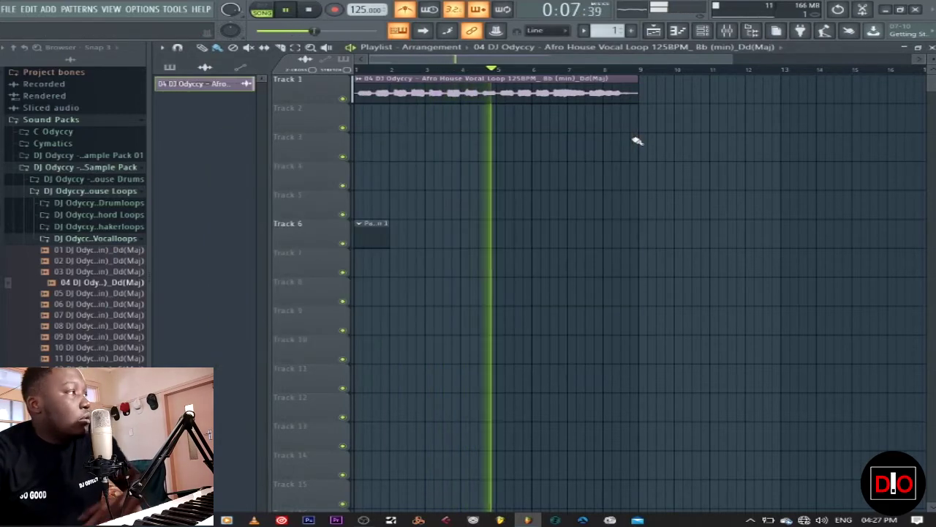
left_click(285, 9)
left_click(310, 10)
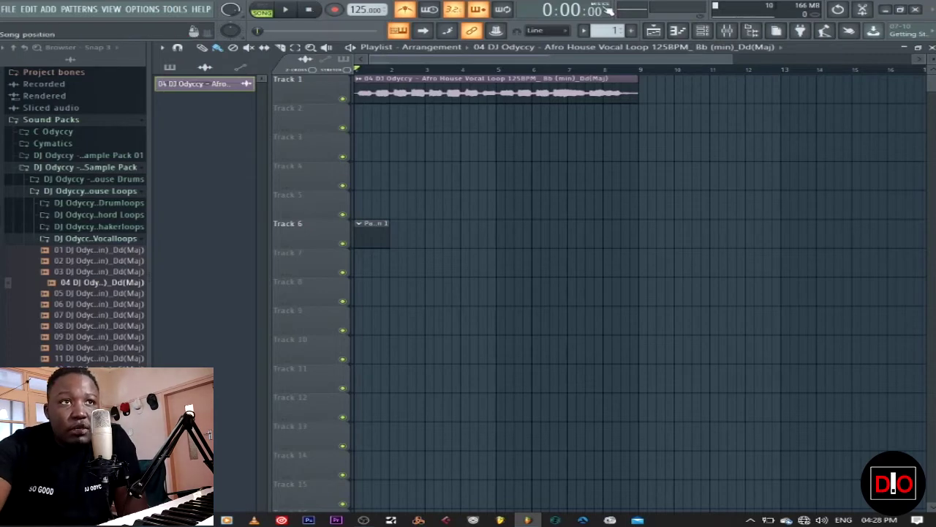
Open the vocal loop's sample in Edison and trim it to the section from its start to bar 10
right_click(363, 85)
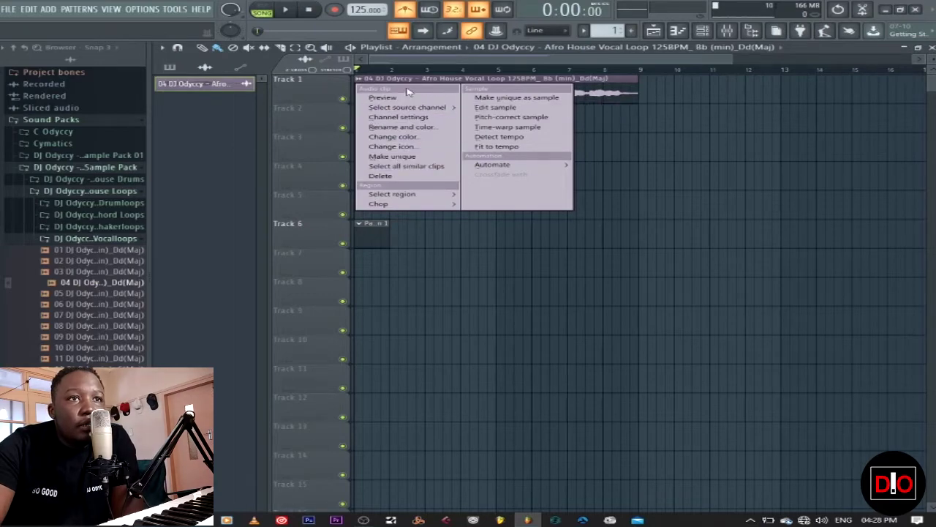
left_click(496, 108)
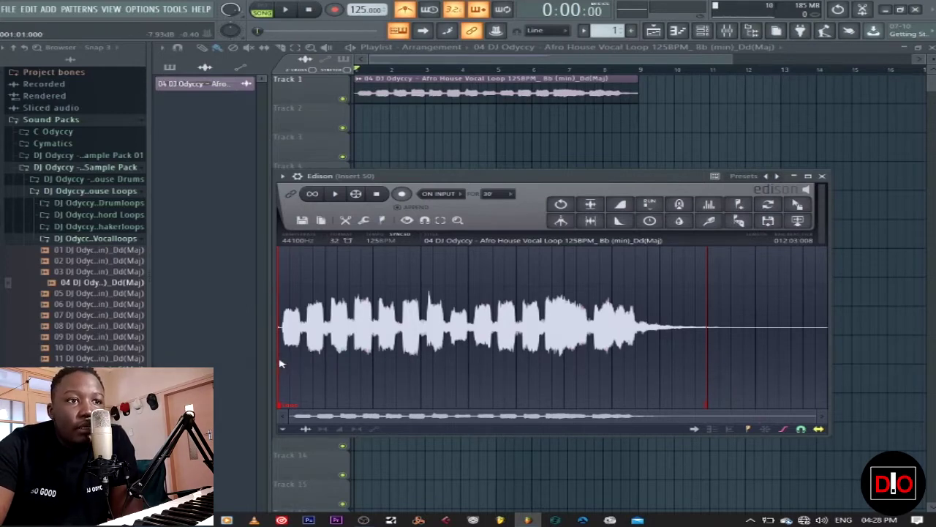
left_click_drag(280, 363, 338, 367)
left_click_drag(707, 381, 708, 382)
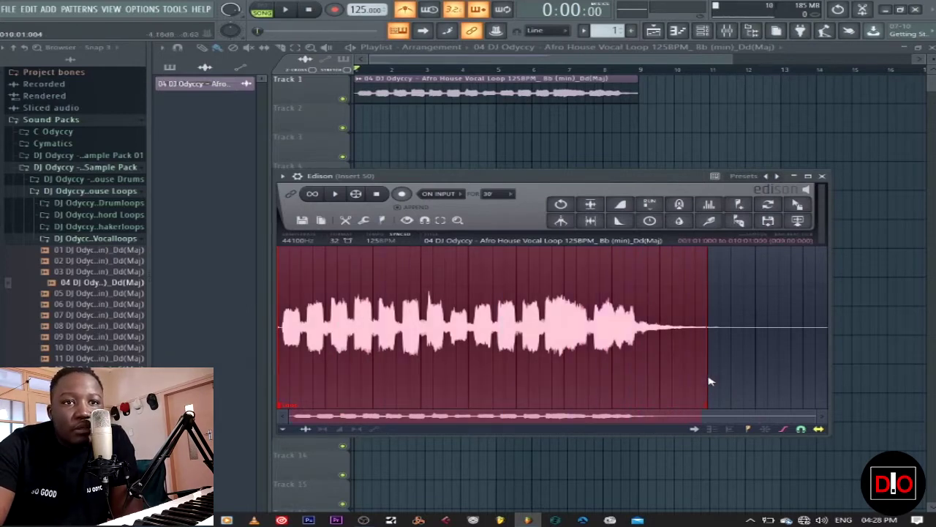
left_click(359, 222)
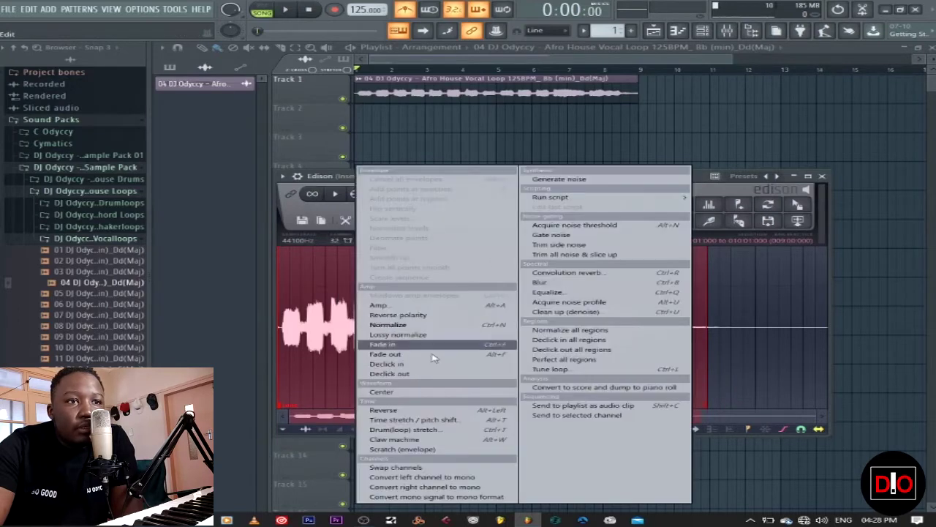
mouse_move(345, 221)
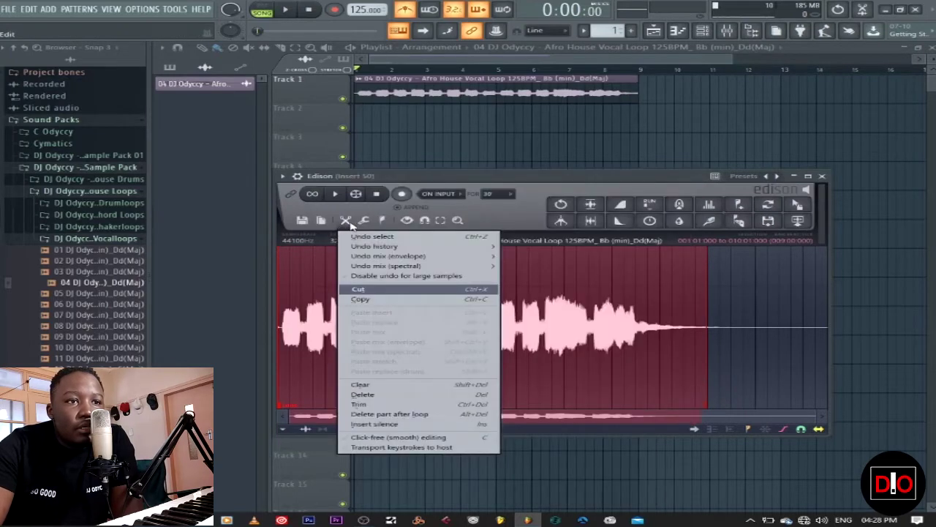
left_click(371, 405)
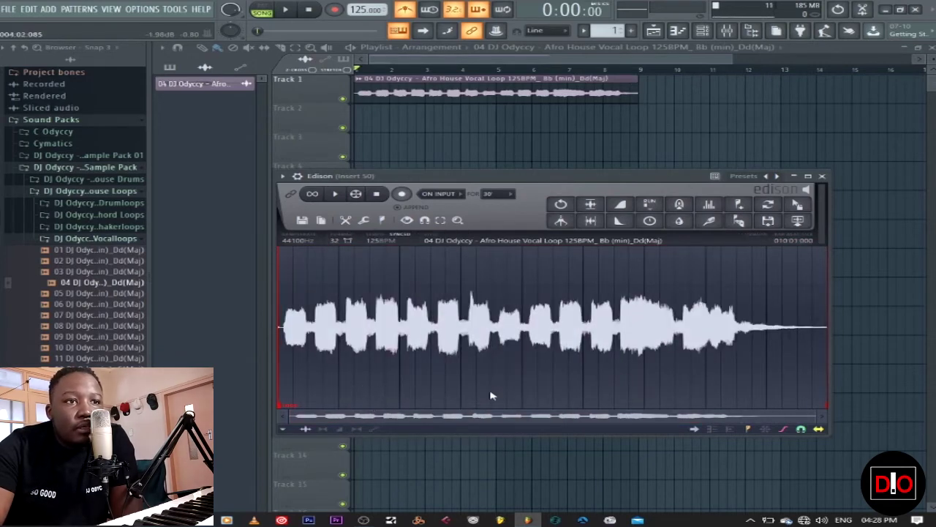
right_click(379, 299)
mouse_move(419, 350)
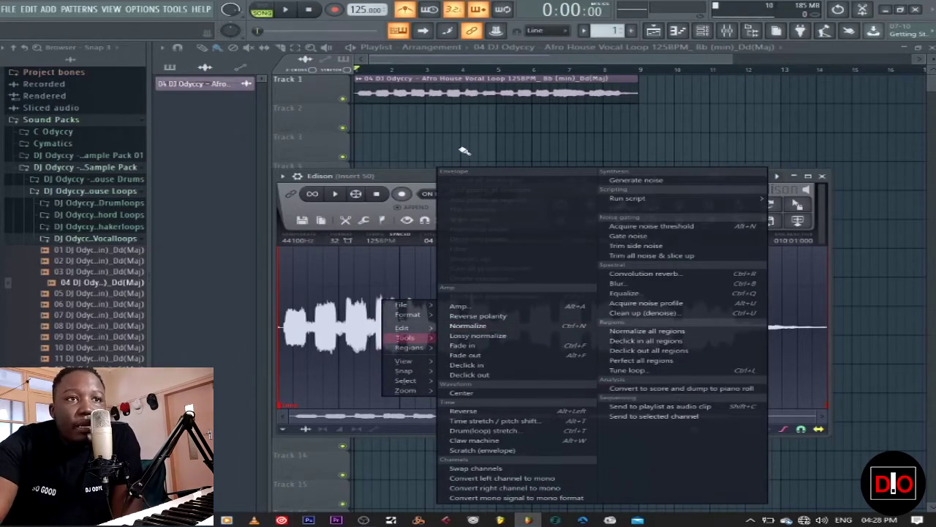
left_click(413, 183)
Show the unsorted channels in the channel rack and add a SampleTank 3 instrument channel
left_click(911, 49)
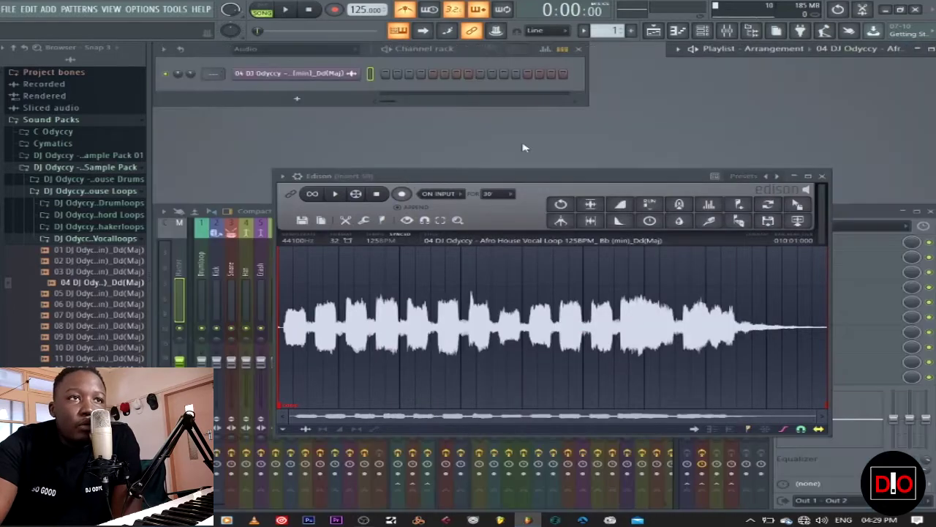
left_click(289, 51)
left_click(291, 87)
left_click(293, 99)
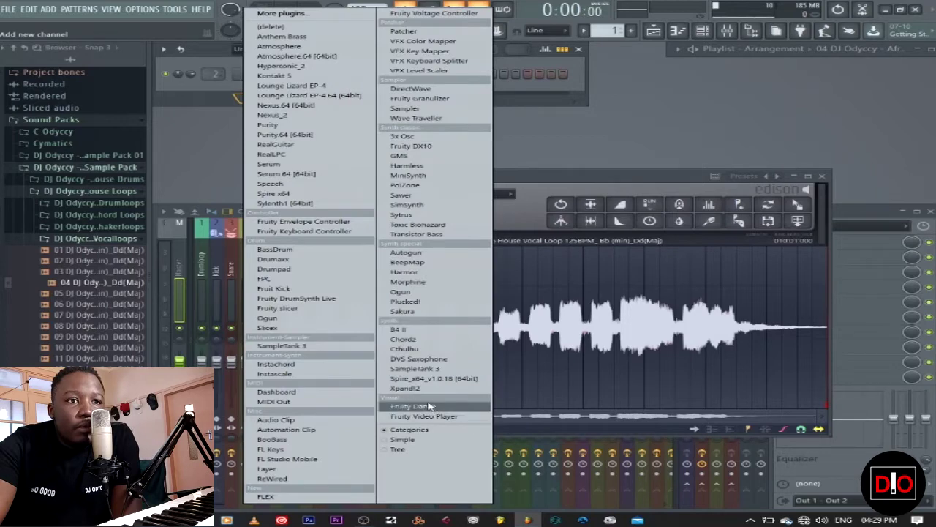
left_click(416, 369)
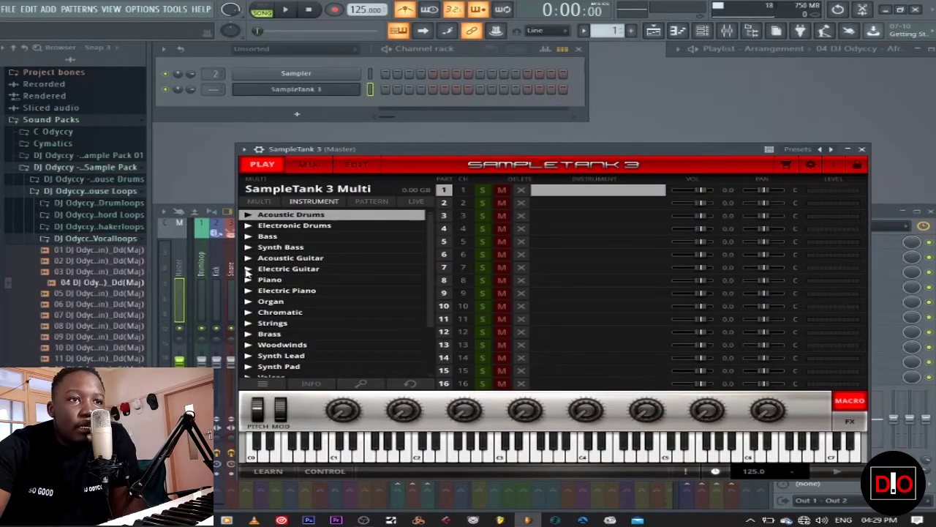
Load the Stage EP sound from Electric Piano > Stage Electric Piano in SampleTank 3 and close the plugin window
left_click(250, 291)
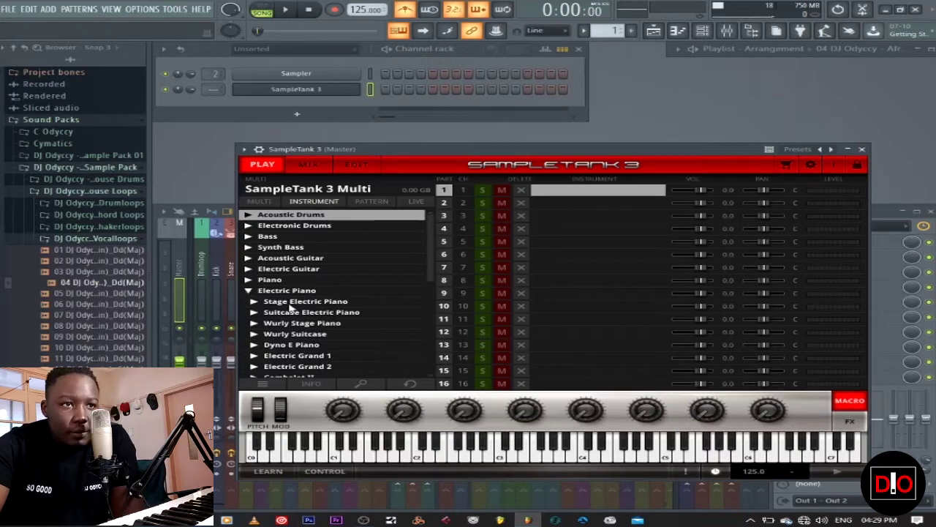
left_click(256, 301)
left_click(291, 313)
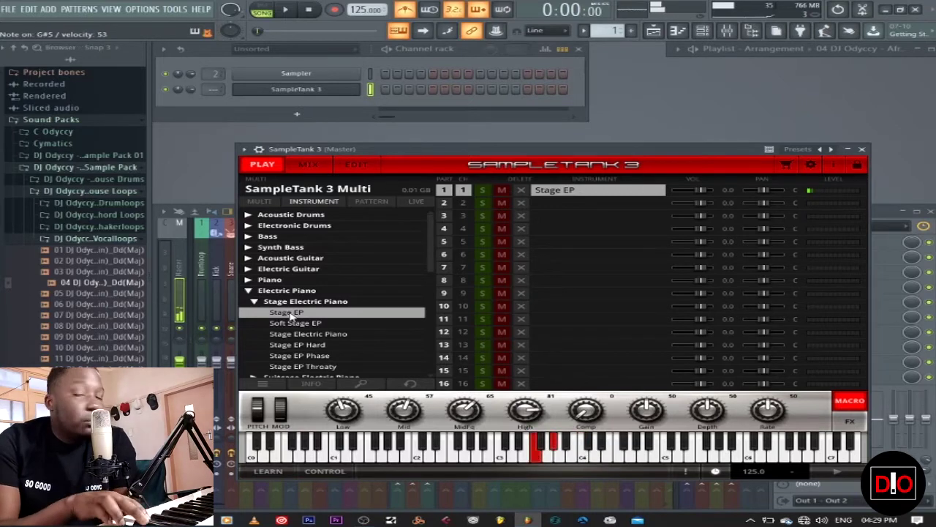
left_click(862, 149)
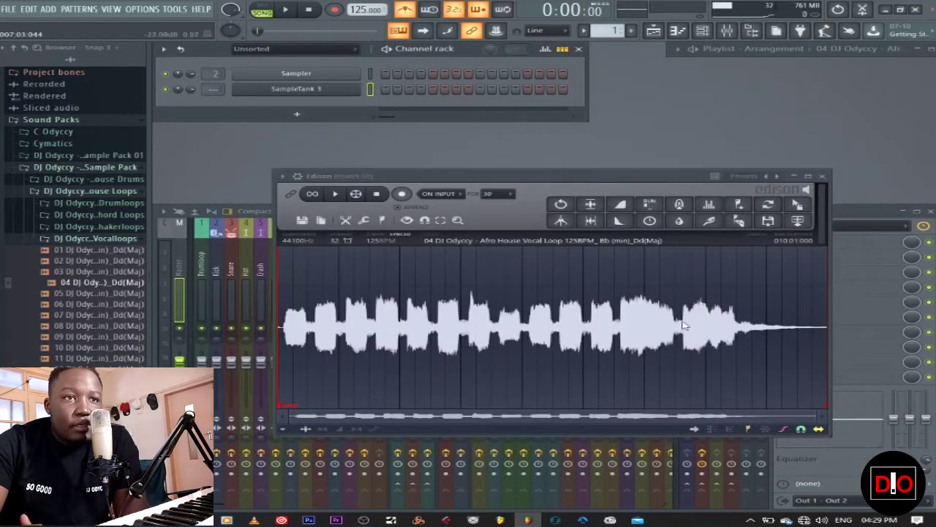
Convert the vocal sample to score in SampleTank 3's piano roll and shorten the Pattern 1 clip on Track 6 to end at bar 9
right_click(394, 289)
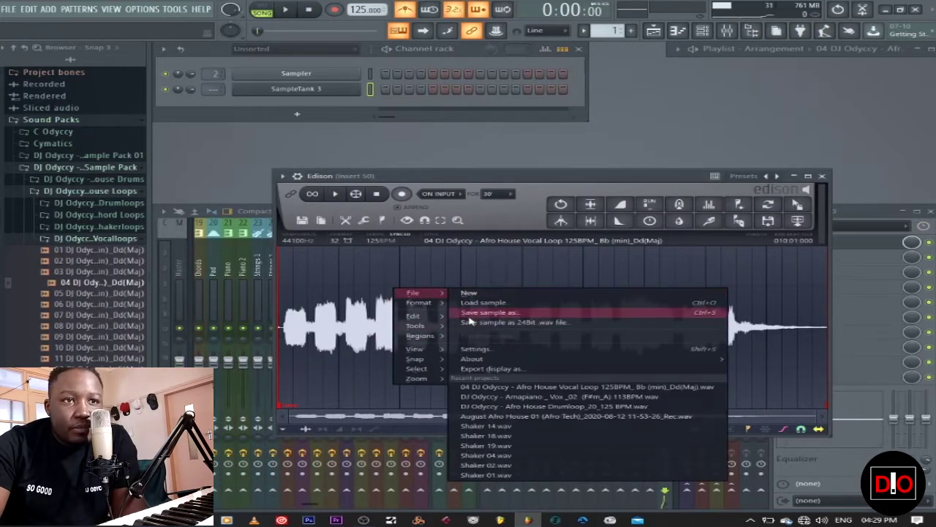
mouse_move(427, 317)
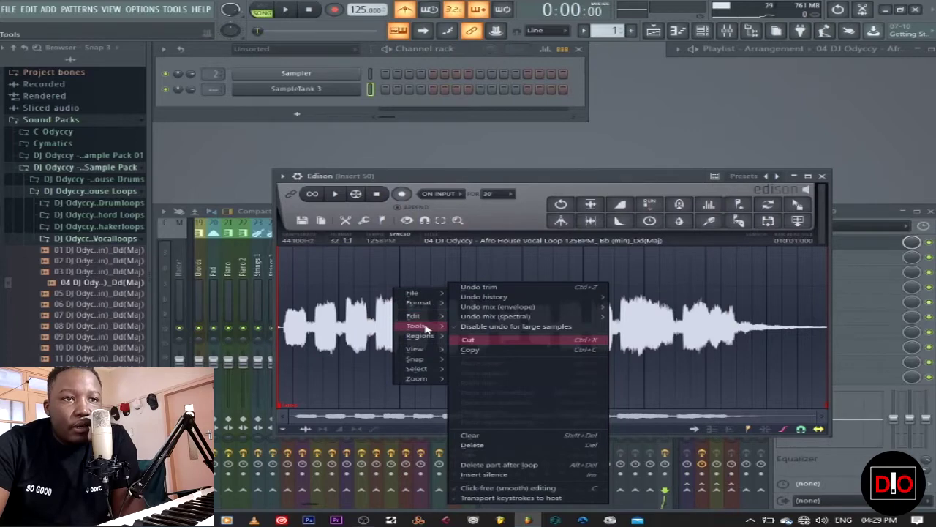
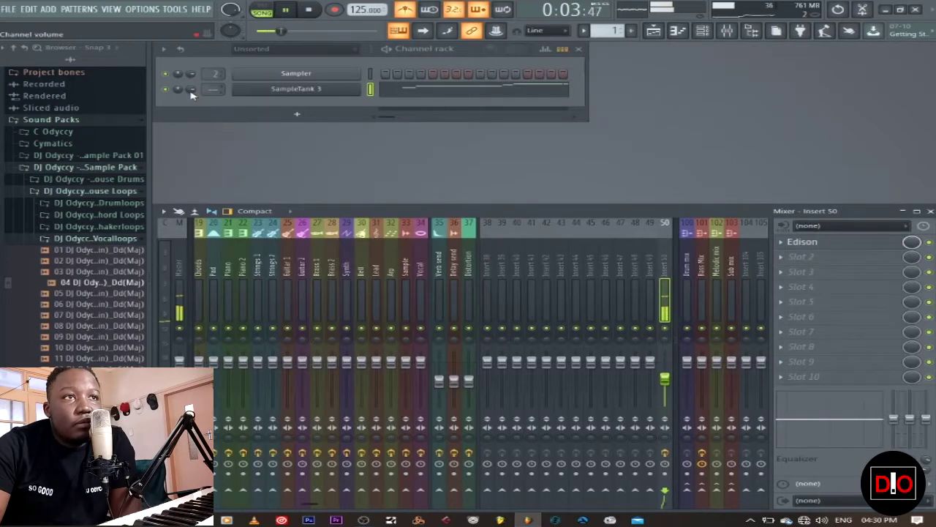
left_click(660, 33)
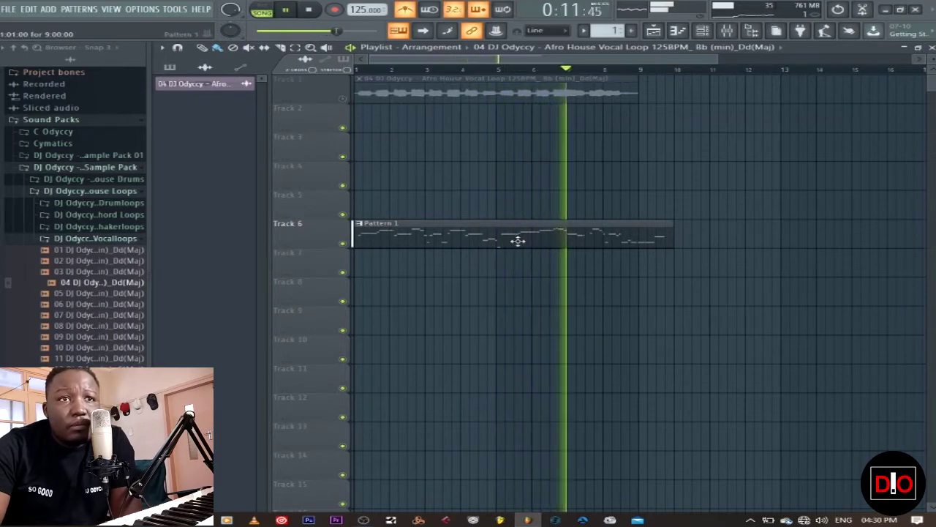
left_click_drag(673, 243, 638, 253)
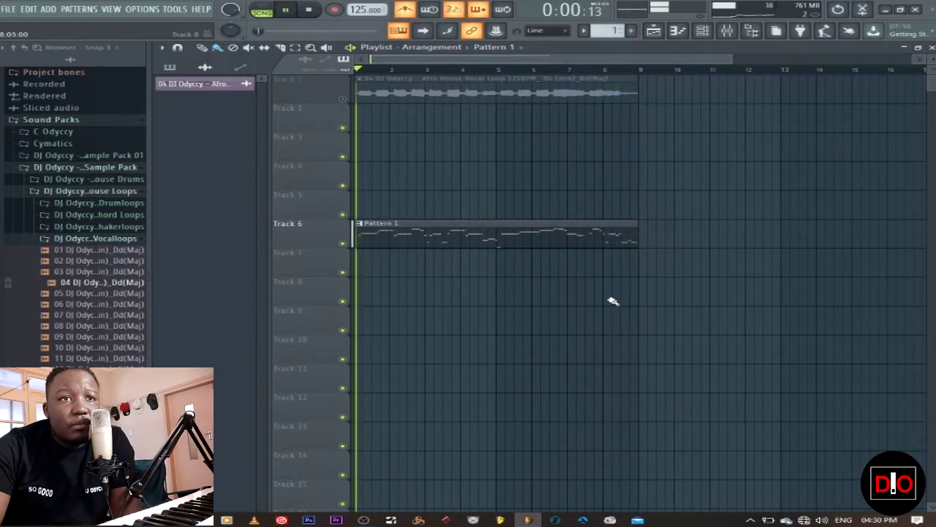
Open Pattern 1's SampleTank 3 notes in the piano roll, play the converted melody, and stop playback
double_click(494, 241)
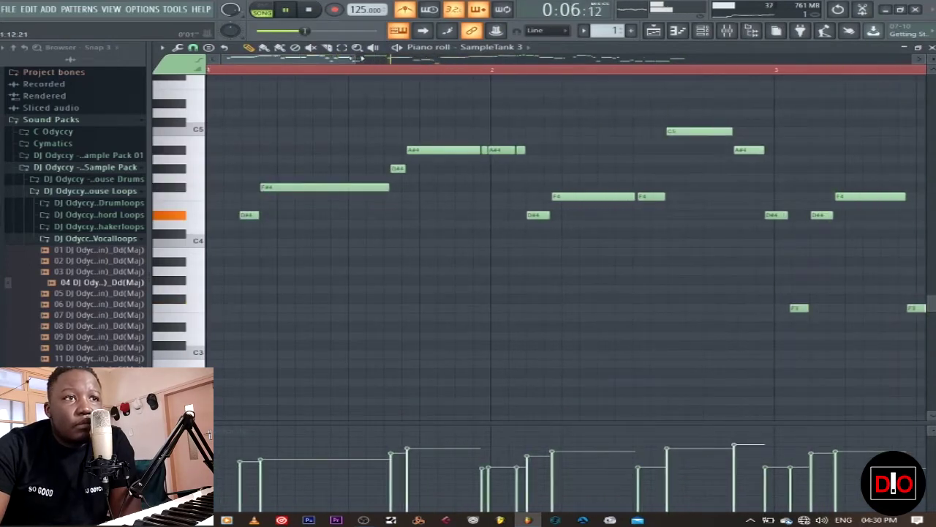
scroll(361, 58, "down", 5)
left_click(311, 10)
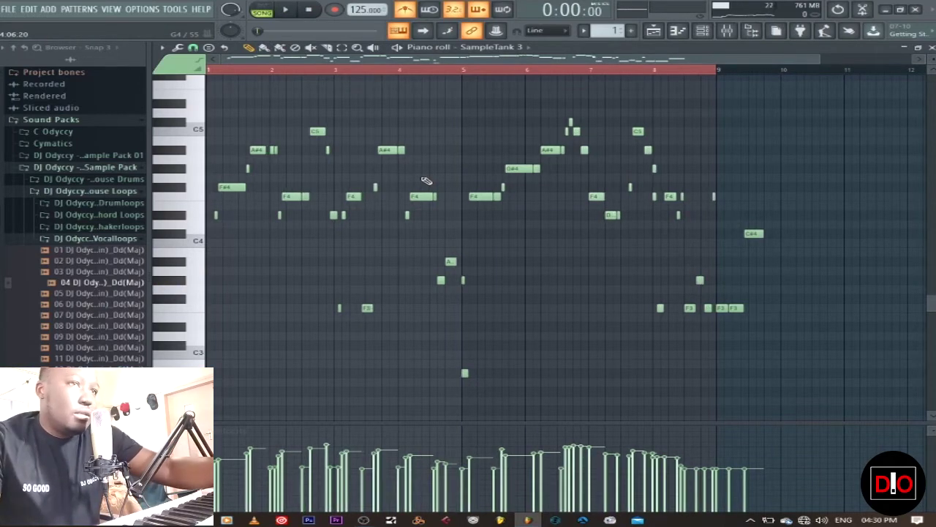
key("space")
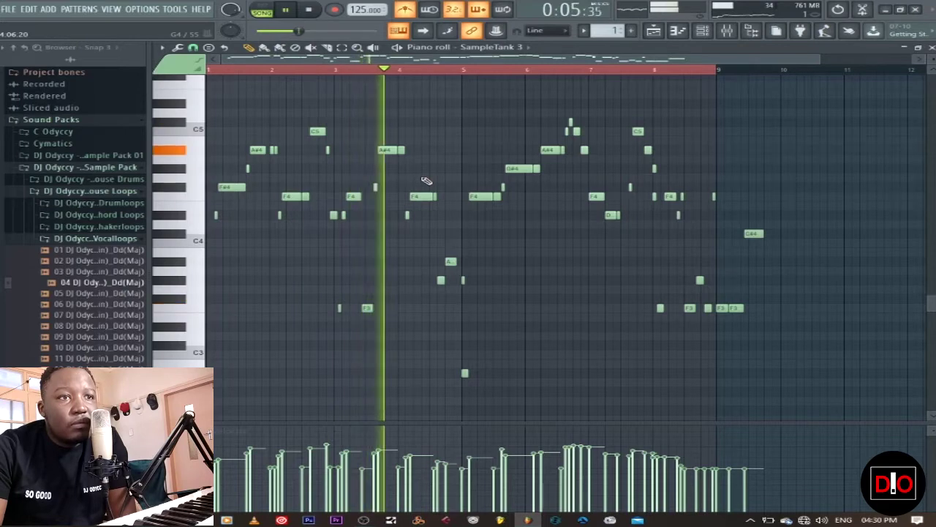
left_click(317, 11)
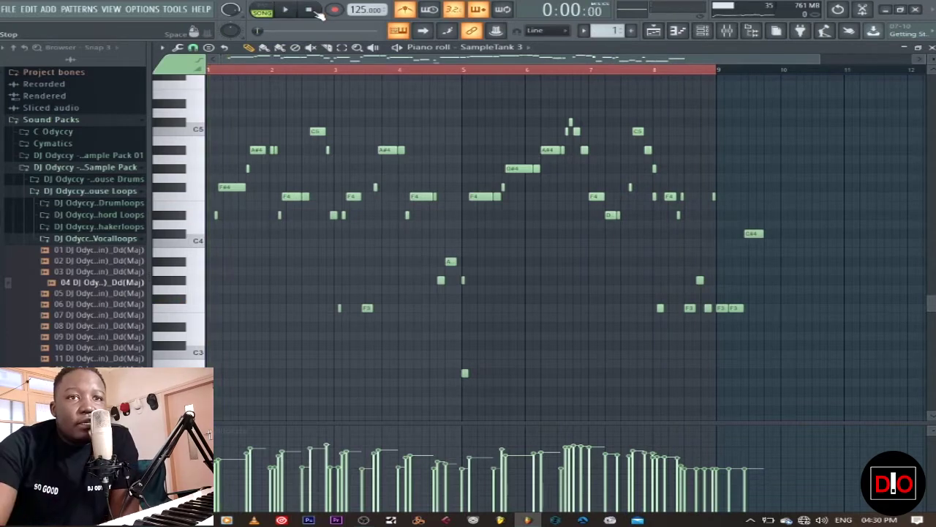
Delete the C#4 note and the two F3 notes that lie past the start of bar 9
right_click(754, 234)
right_click(734, 307)
right_click(721, 307)
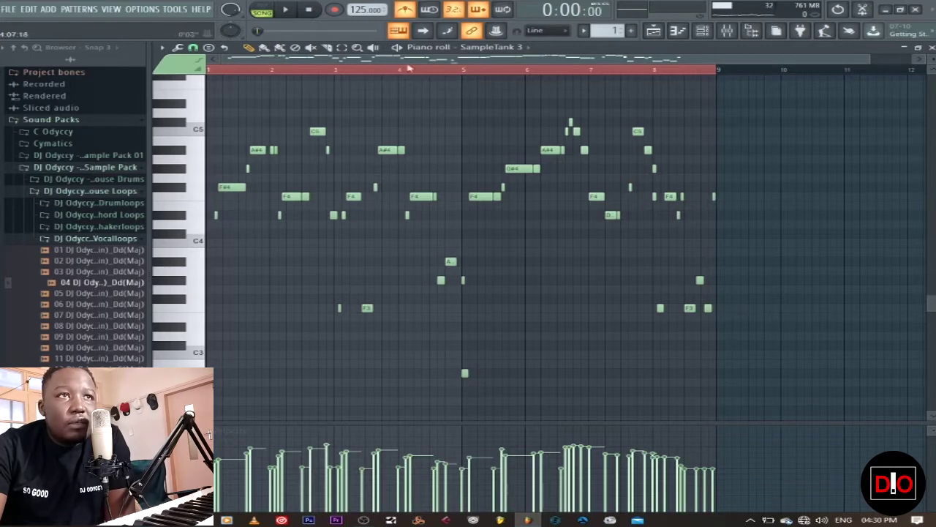
Return to the playlist, close the vocal sample's settings, and play the vocal loop together with Pattern 1
left_click(653, 30)
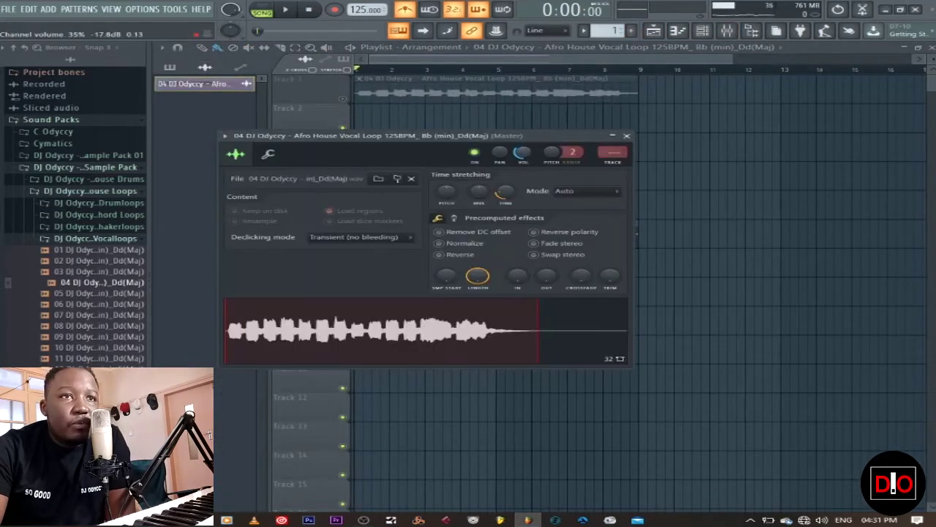
key("Escape")
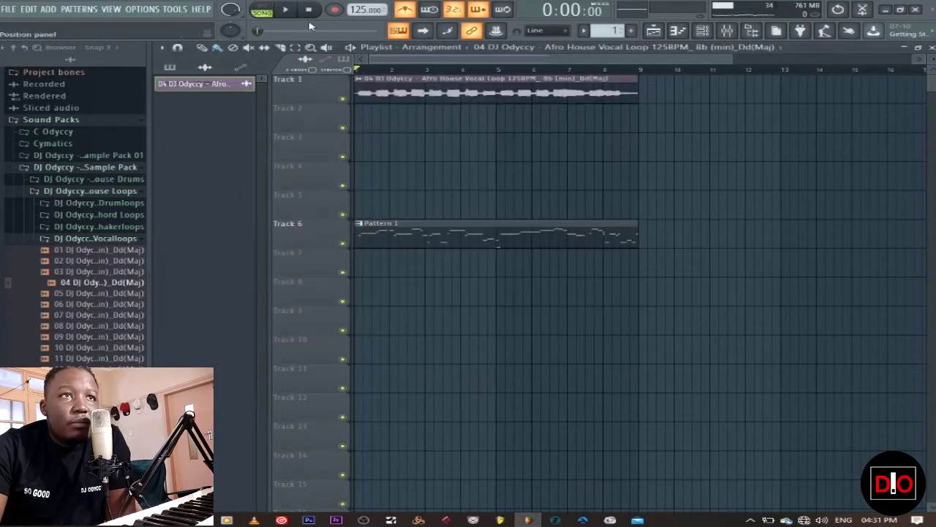
key("space")
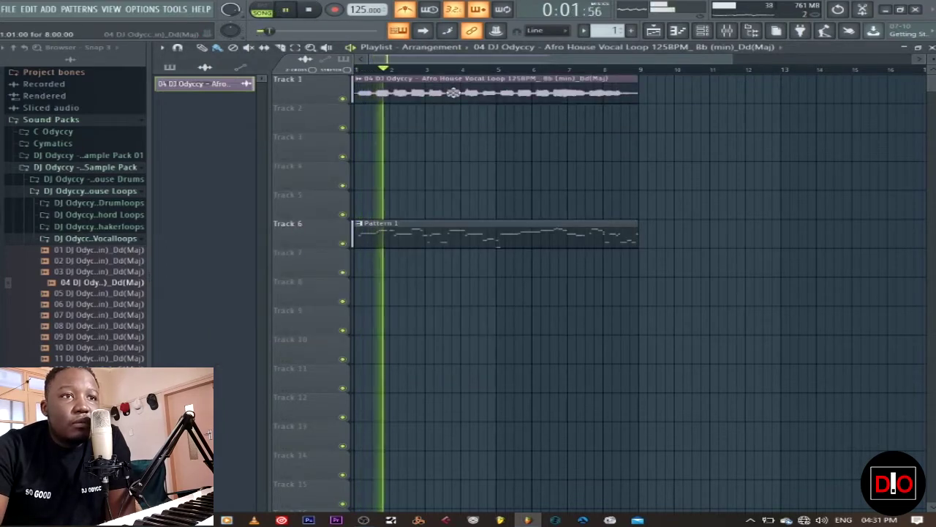
Reopen Pattern 1's notes, delete the low stray note at bar 5 and the last four notes before bar 9, and stop playback
double_click(454, 231)
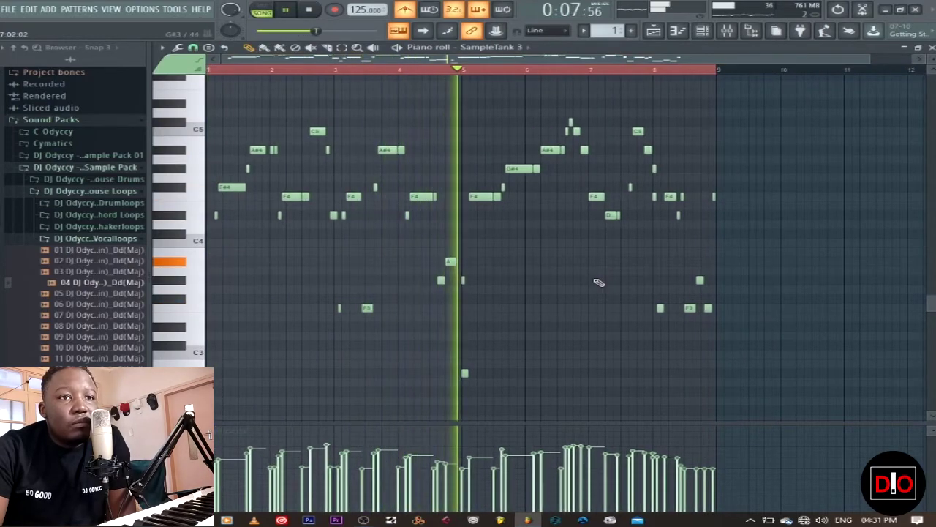
right_click(708, 308)
right_click(689, 308)
right_click(700, 280)
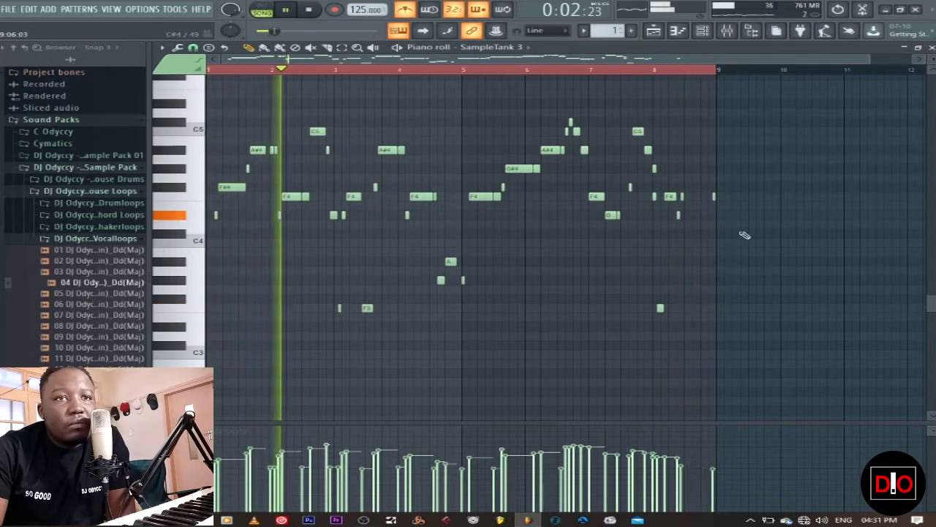
right_click(713, 196)
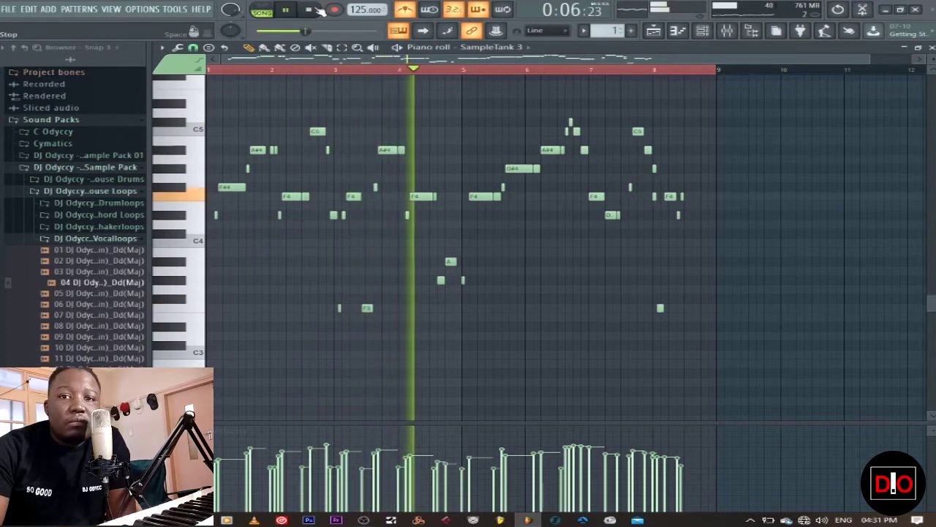
left_click(310, 10)
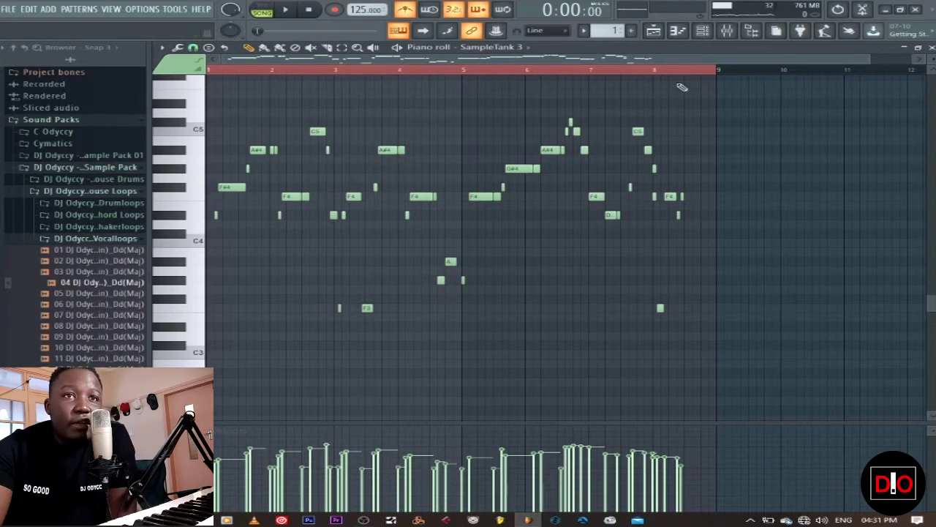
Move the melody notes from the SampleTank 3 channel to the Sampler channel and open SampleTank 3's empty piano roll
left_click(931, 48)
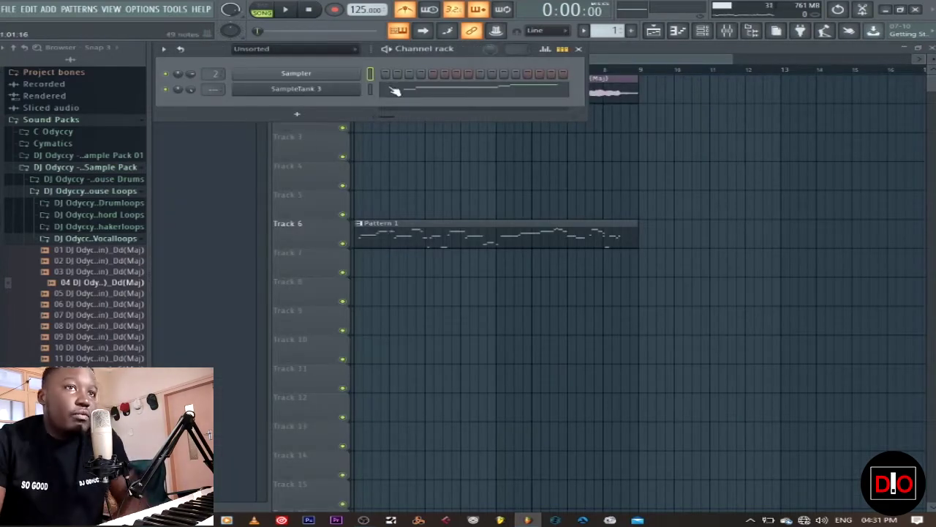
left_click(369, 89)
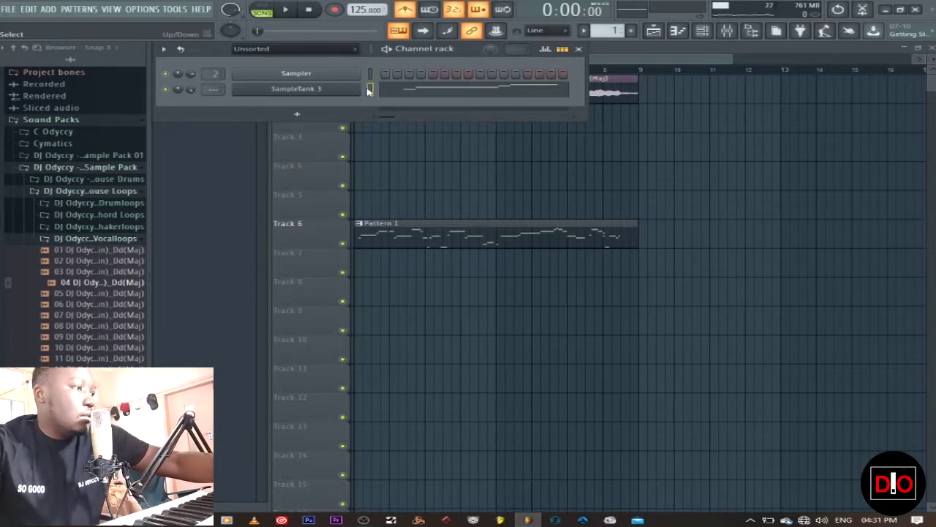
key("ctrl+z")
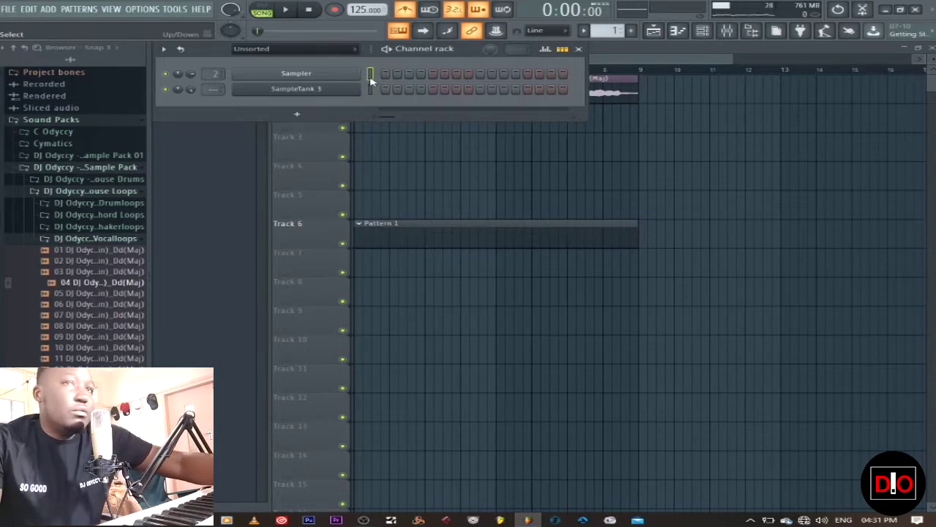
key("ctrl+z")
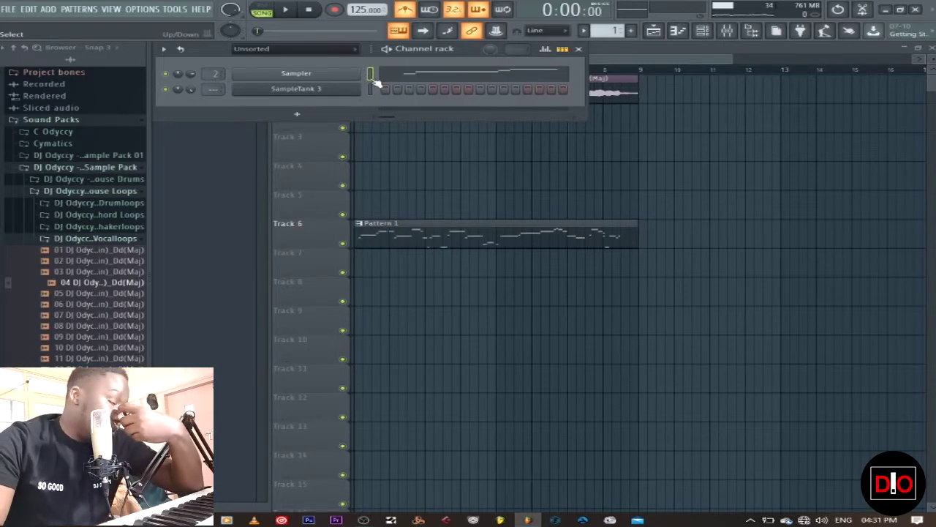
left_click(371, 88)
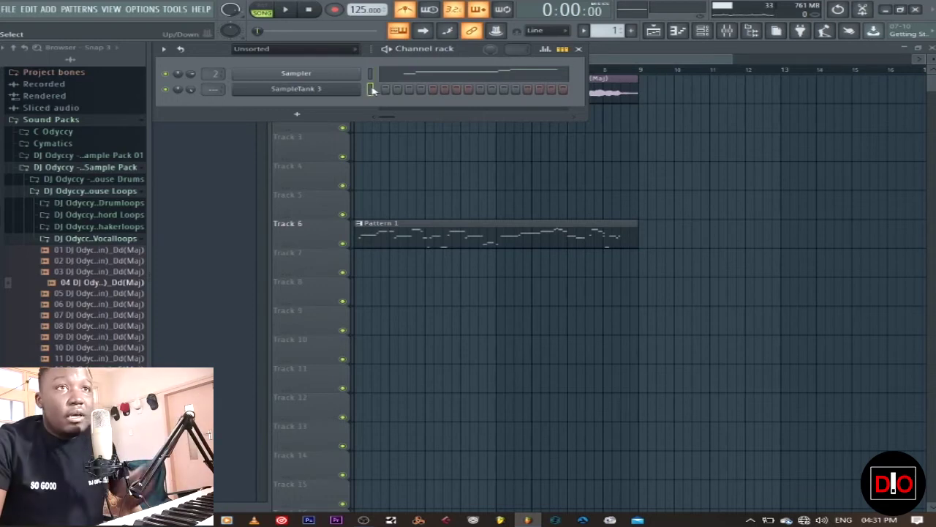
left_click(687, 35)
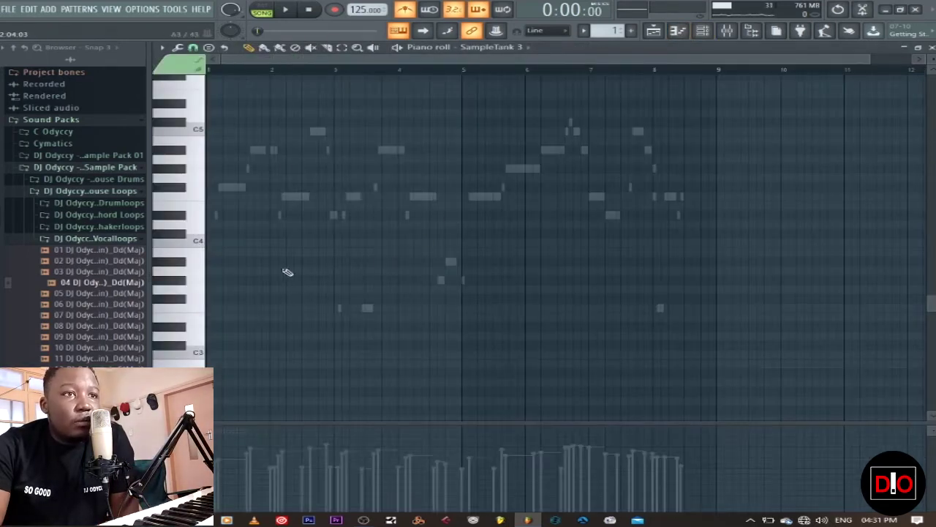
Draw a one-bar chord of G#3, C4 and D#4 in bar 1 and play it against the vocal
scroll(242, 263, "up", 3)
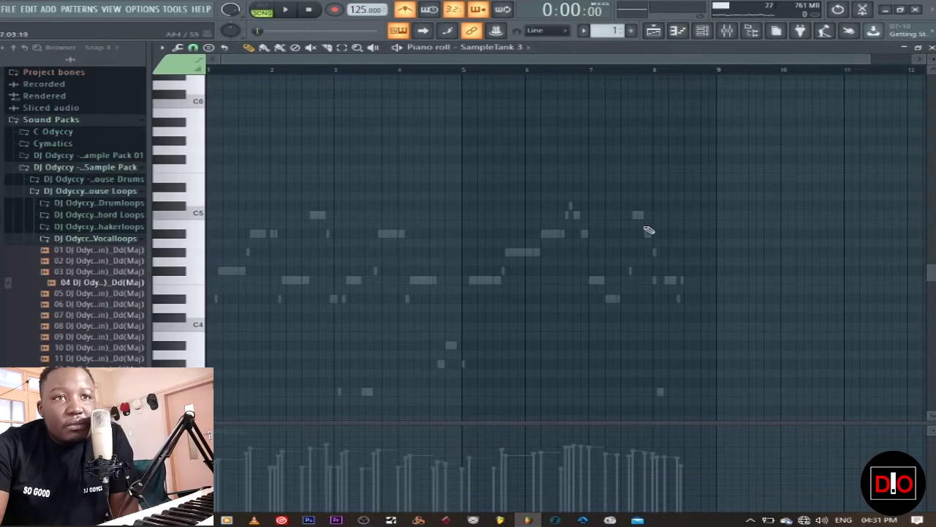
scroll(473, 307, "down", 2)
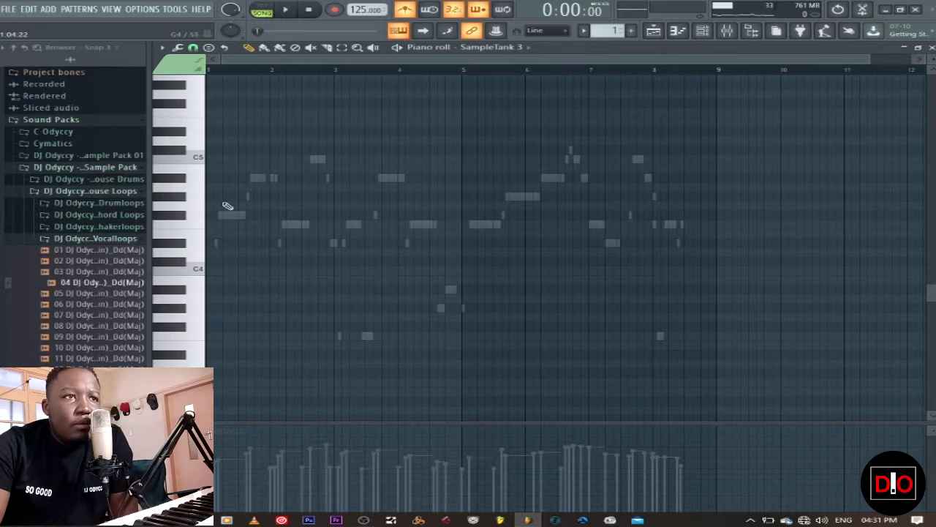
left_click_drag(212, 196, 326, 311)
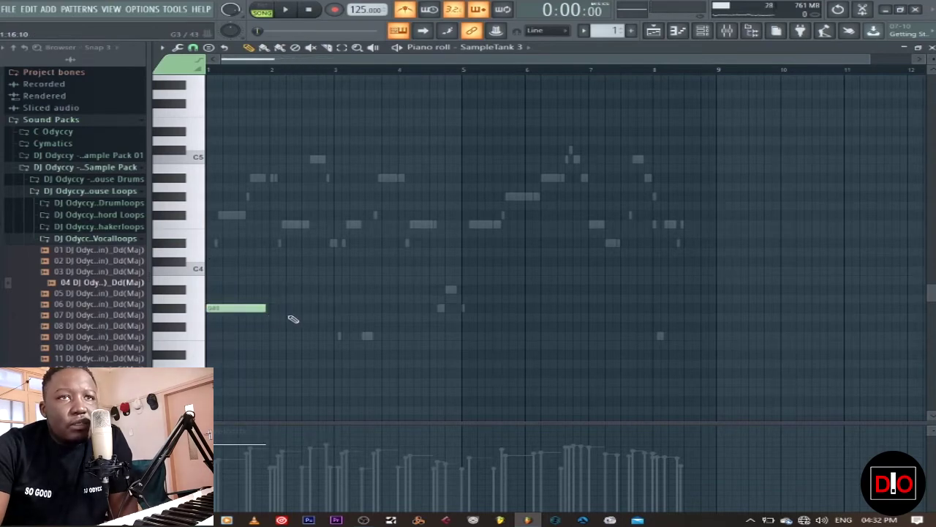
left_click_drag(867, 62, 617, 62)
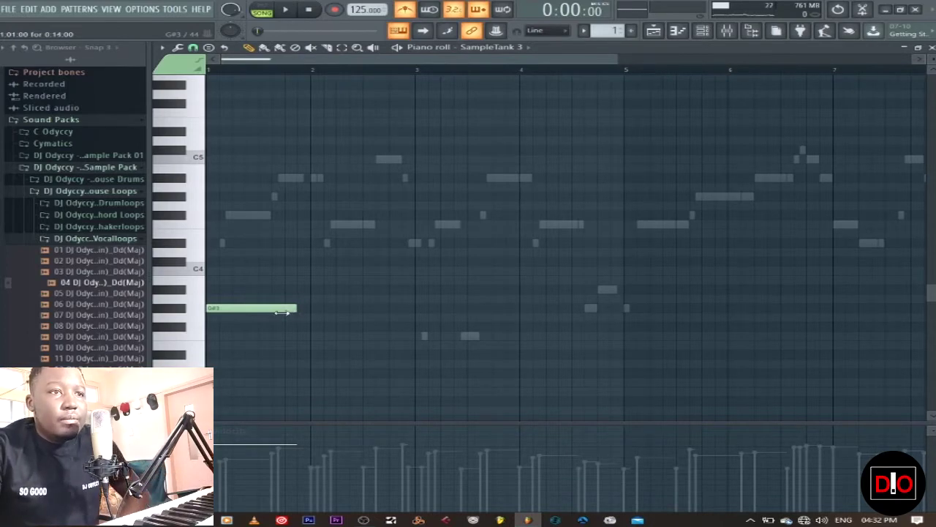
left_click_drag(282, 311, 259, 314)
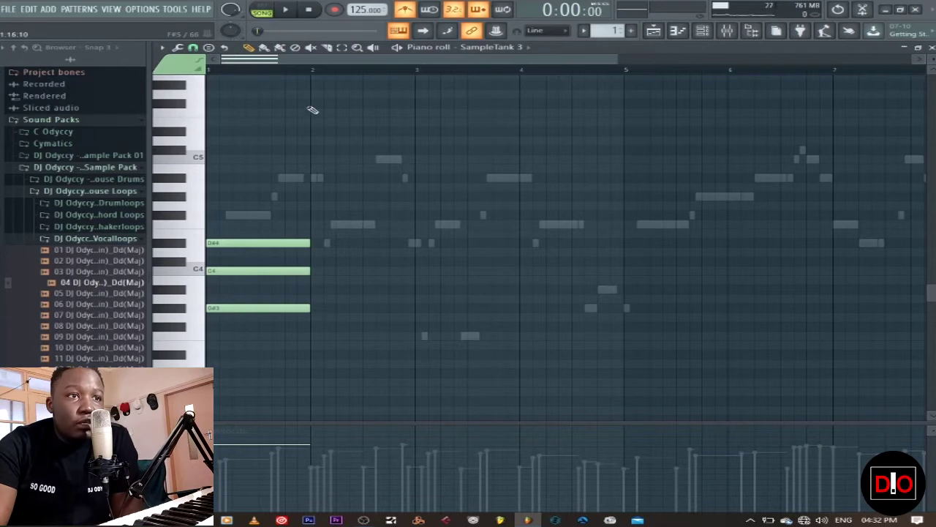
left_click(290, 10)
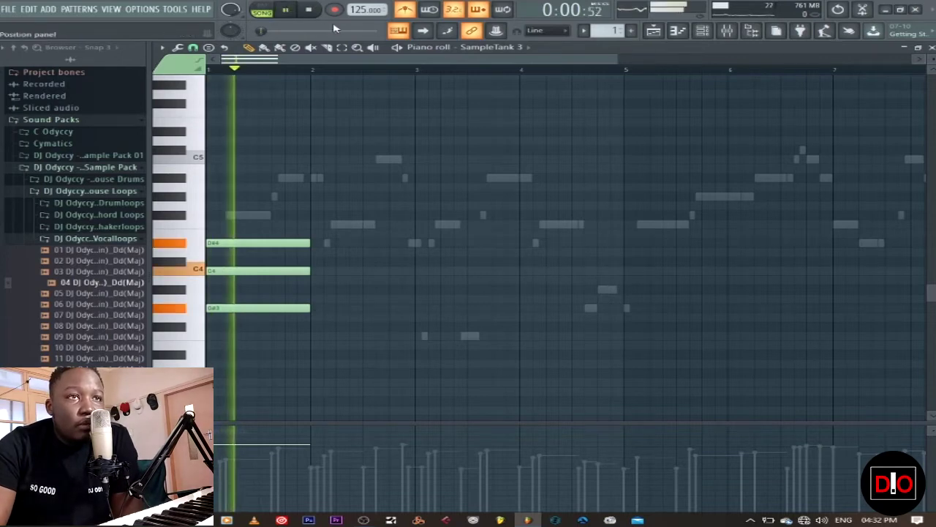
key("space")
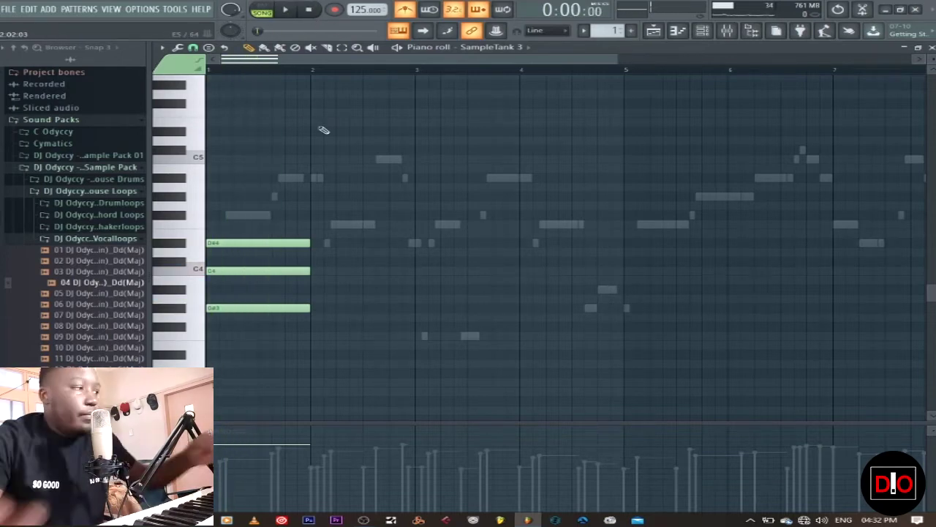
Raise the bar 1 chord by an octave, add a one-bar G#3 bass note, and play the result
key("ctrl+Up")
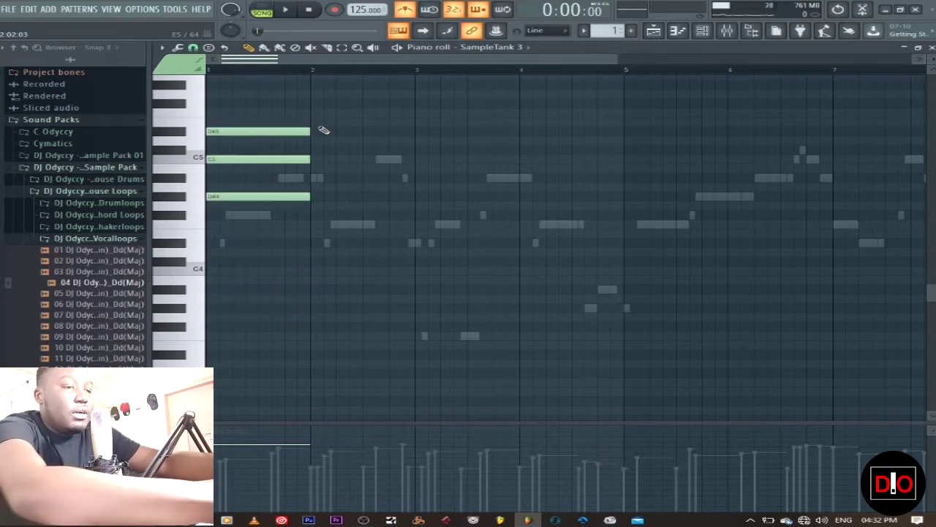
left_click(215, 306)
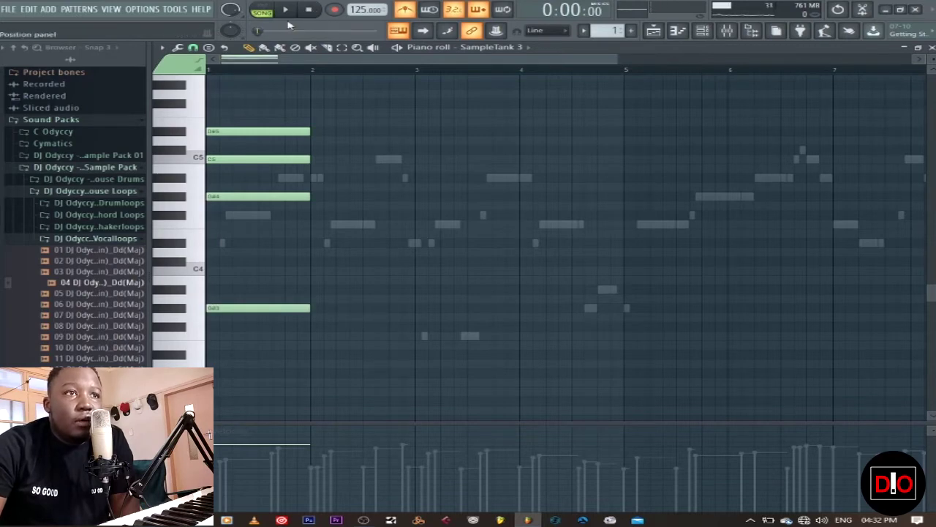
left_click(285, 9)
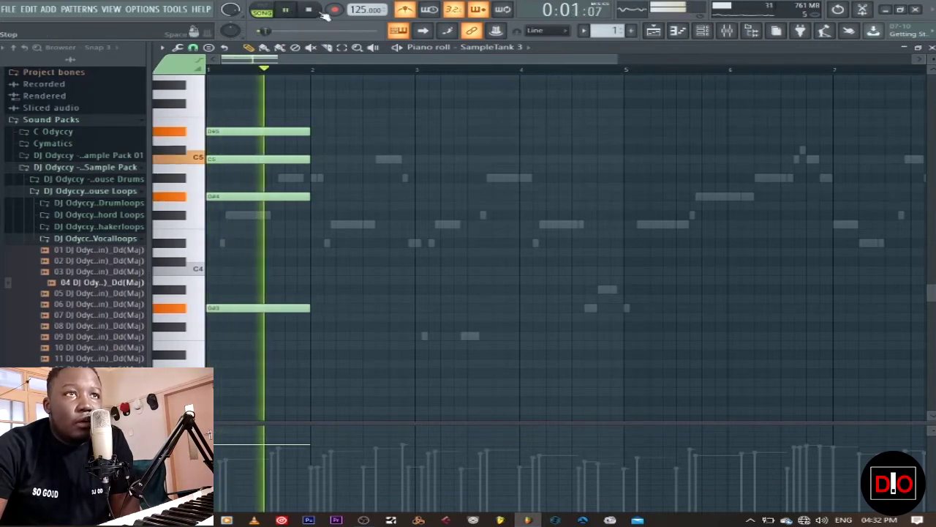
left_click(313, 10)
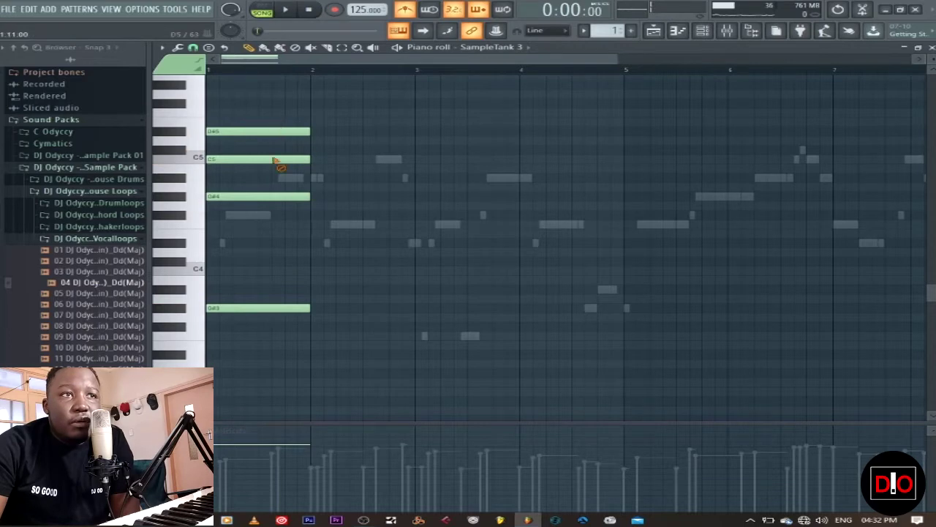
Delete all four notes of the G# chord in bar 1
right_click(277, 159)
right_click(278, 132)
right_click(285, 196)
right_click(252, 308)
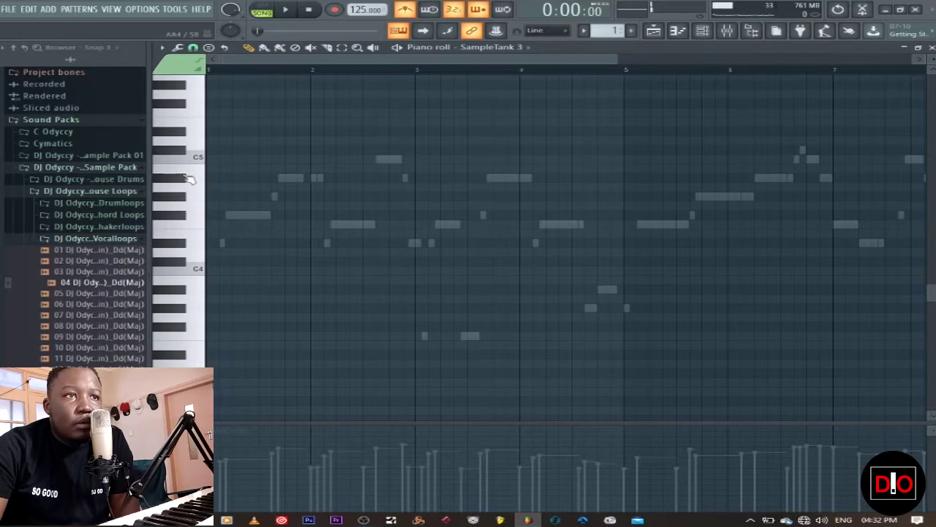
Draw a one-bar chord of A#3, C#4 and F4 starting at bar 1 and play it against the vocal
left_click(229, 289)
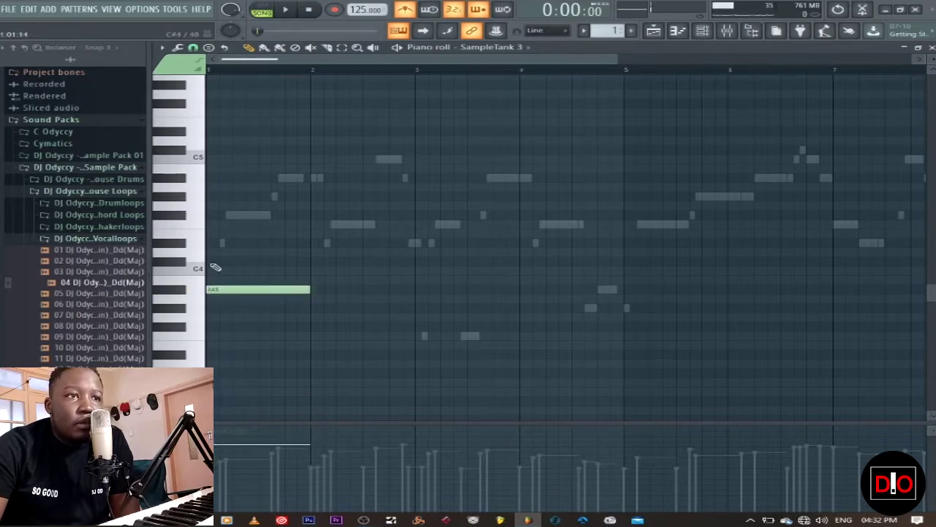
left_click(214, 261)
left_click(208, 224)
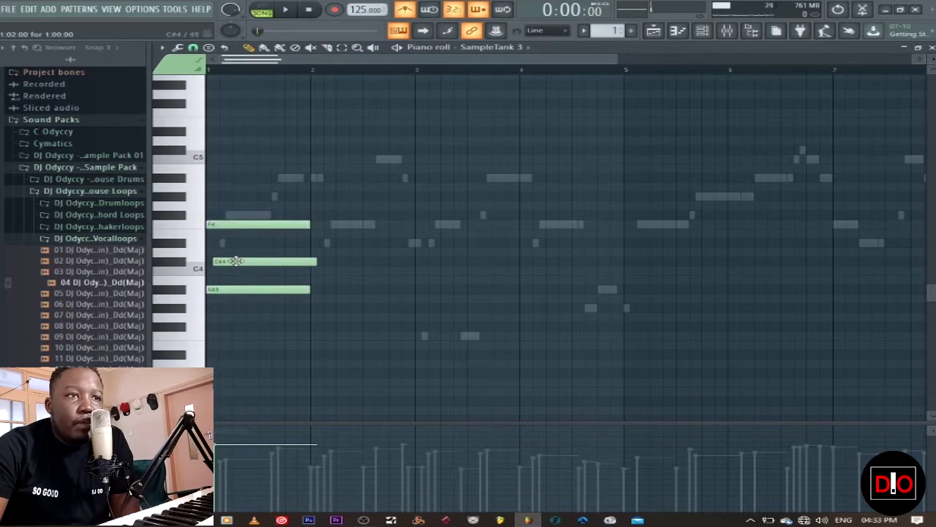
left_click(299, 16)
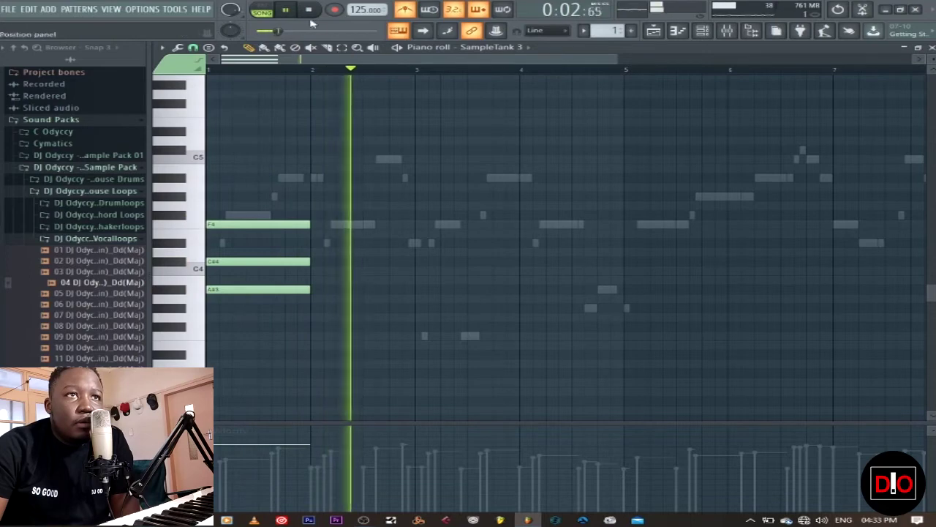
key("space")
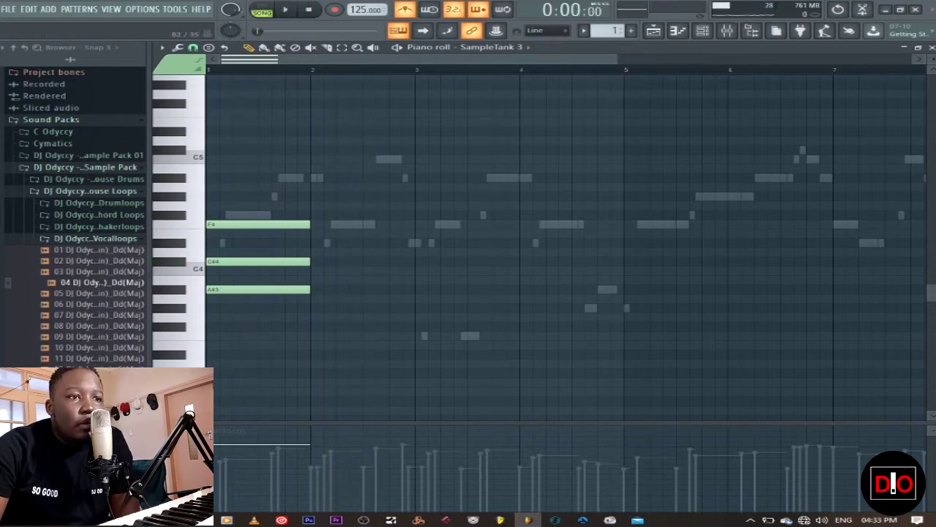
Add a one-bar A#2 bass note under the chord, raise all four notes by an octave, and play the result
scroll(238, 382, "down", 2)
left_click(218, 374)
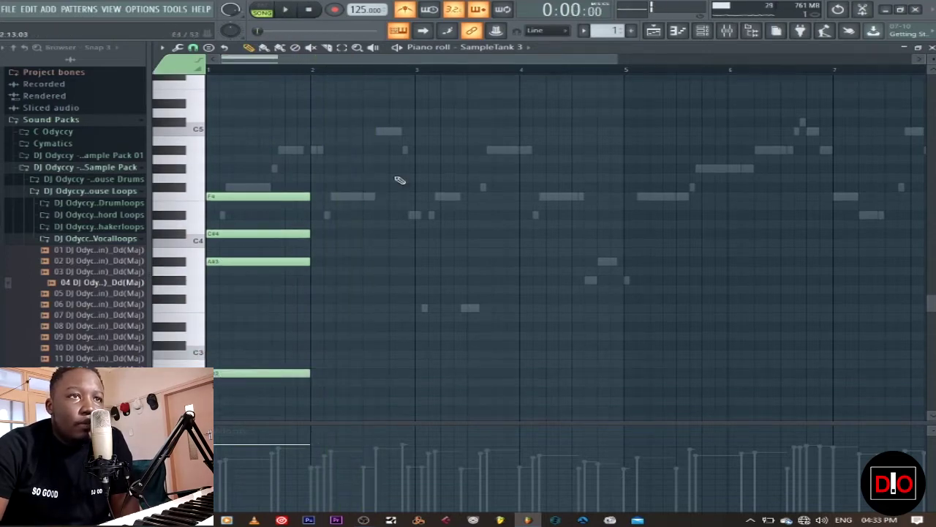
left_click(291, 10)
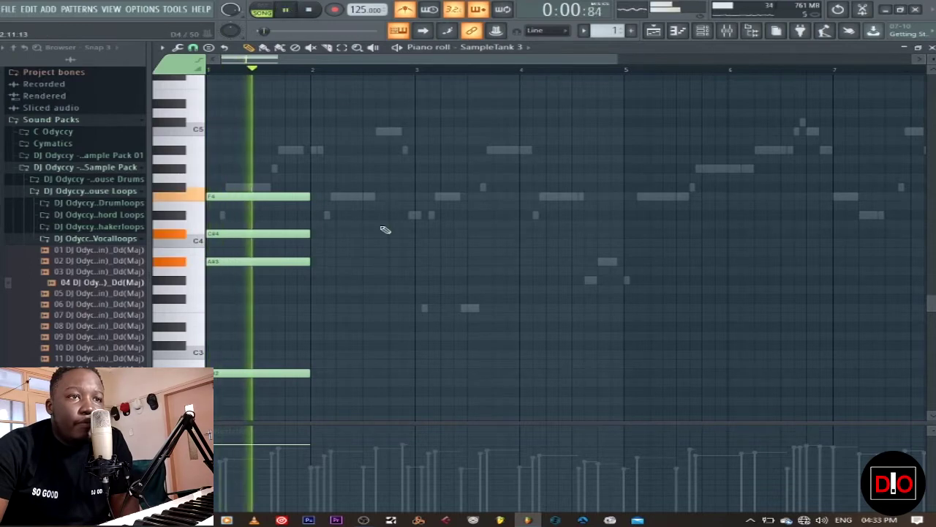
key("space")
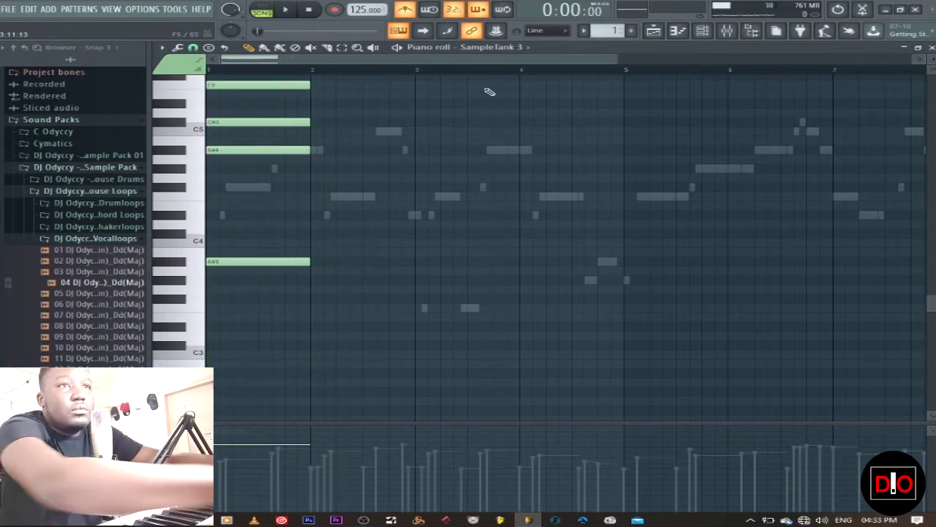
key("space")
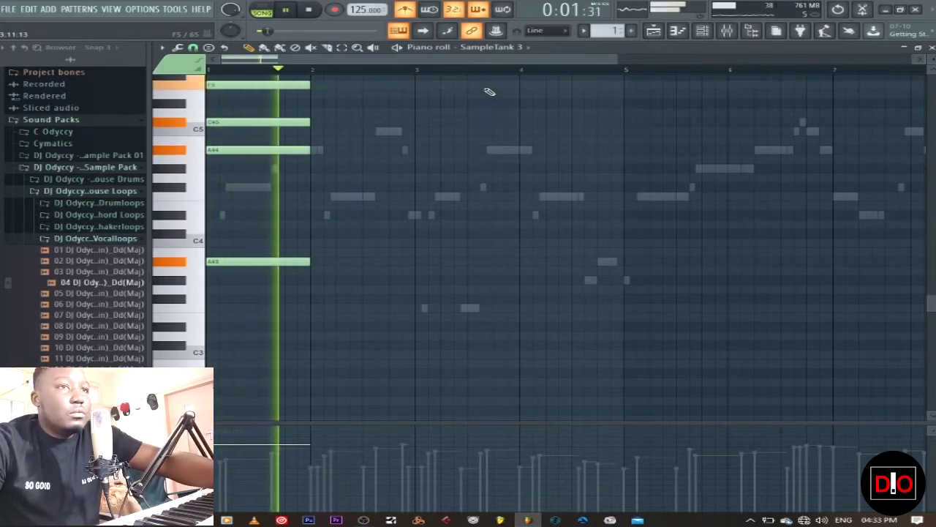
key("space")
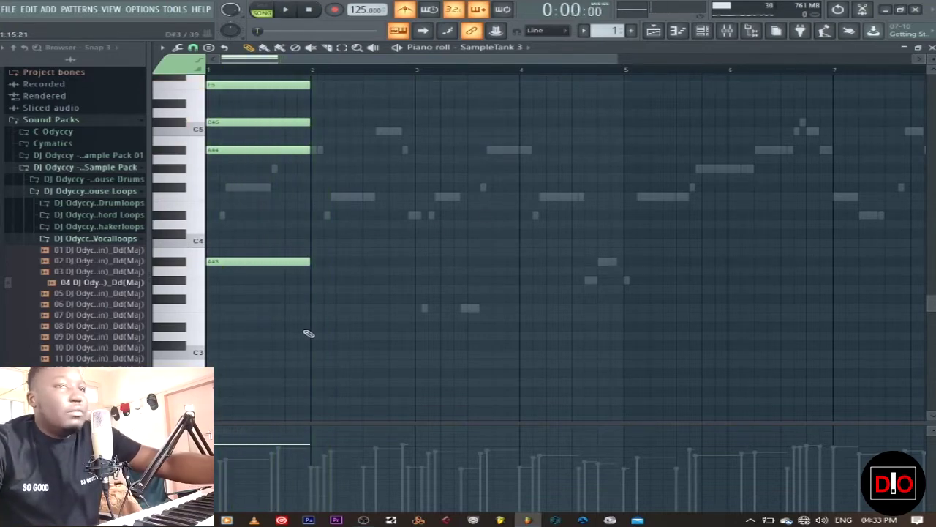
Extend all four notes of the opening A# minor chord to two bars and play it against the vocal
left_click_drag(308, 340, 415, 138)
key("space")
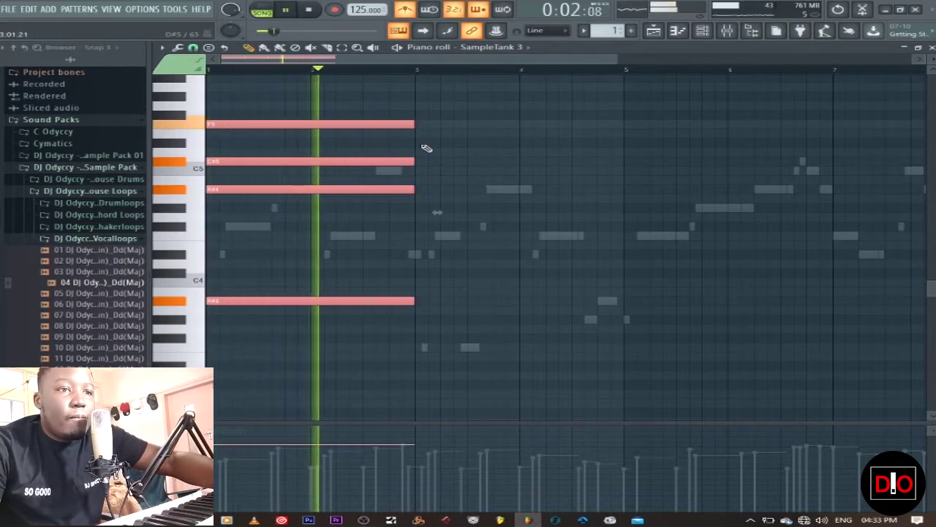
key("space")
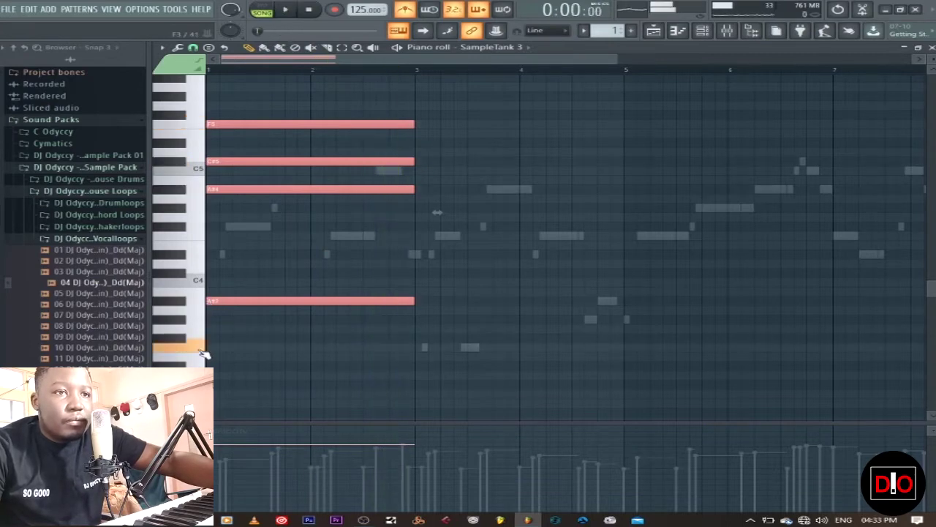
Add a two-bar chord of F3, G#4, C5 and F4 at bar 3, raise the F4 an octave, and play the progression
left_click(420, 349)
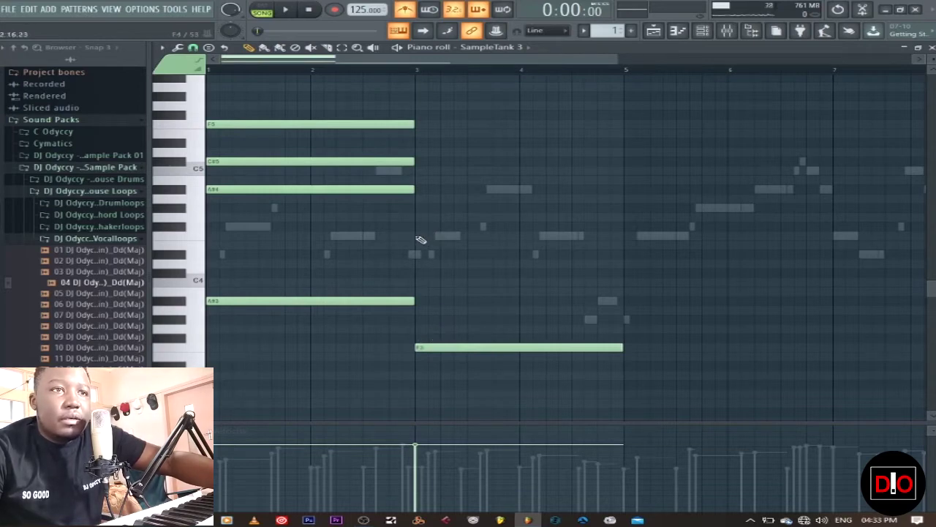
left_click(418, 171)
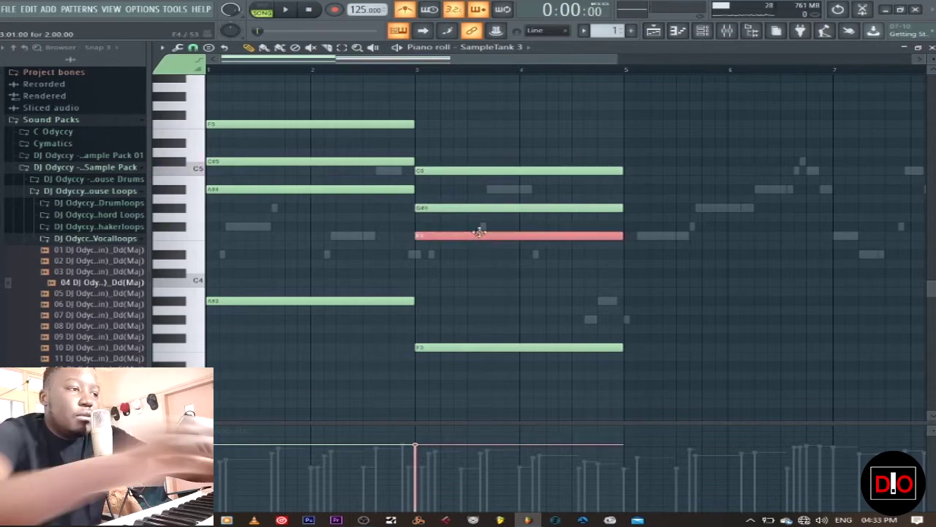
key("ctrl+Up")
key("space")
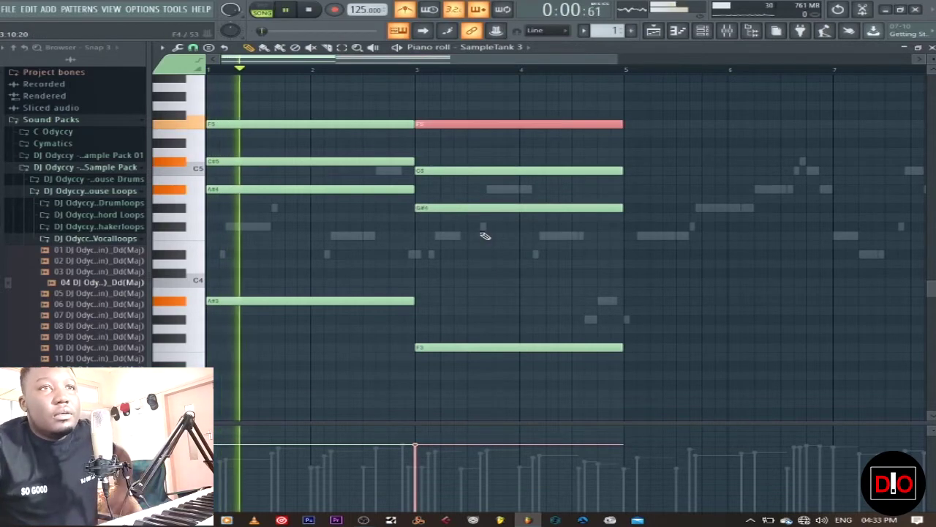
left_click(485, 235)
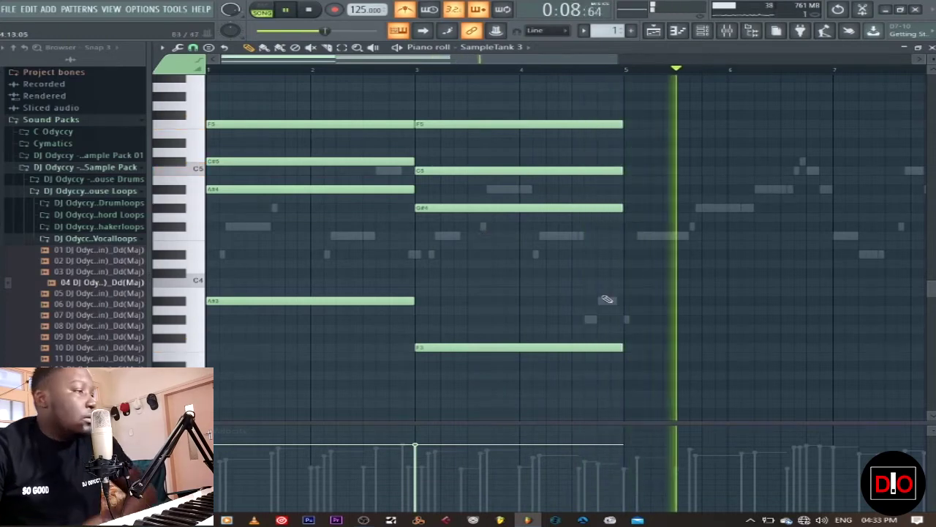
key("space")
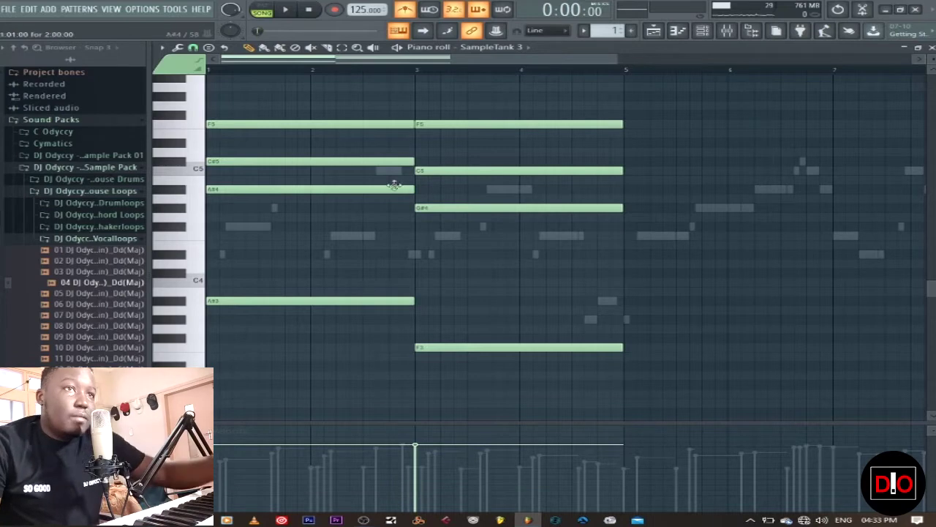
Move the notes of the first two-bar chord to F#3, F#4, A#4 and C#5, and play the progression
left_click_drag(253, 303, 252, 349)
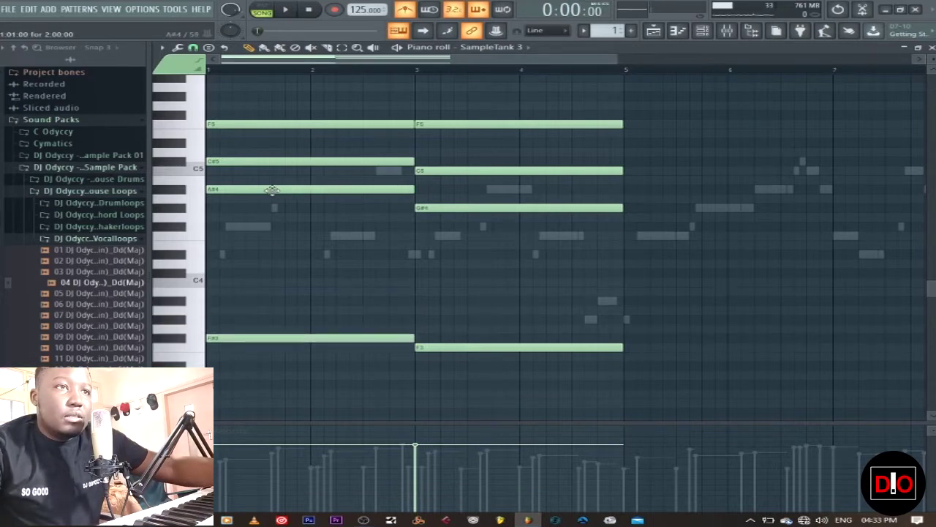
left_click_drag(266, 198, 264, 232)
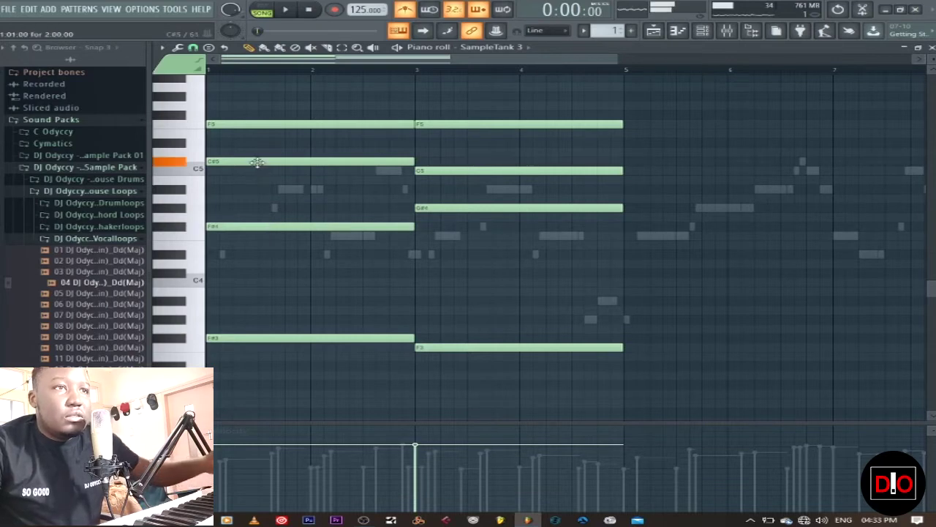
left_click_drag(257, 162, 256, 195)
left_click_drag(247, 126, 251, 159)
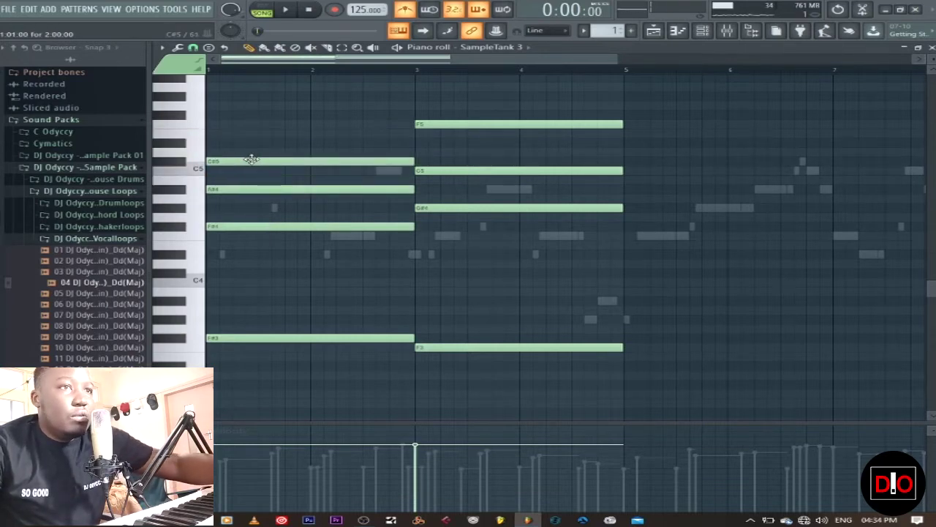
key("space")
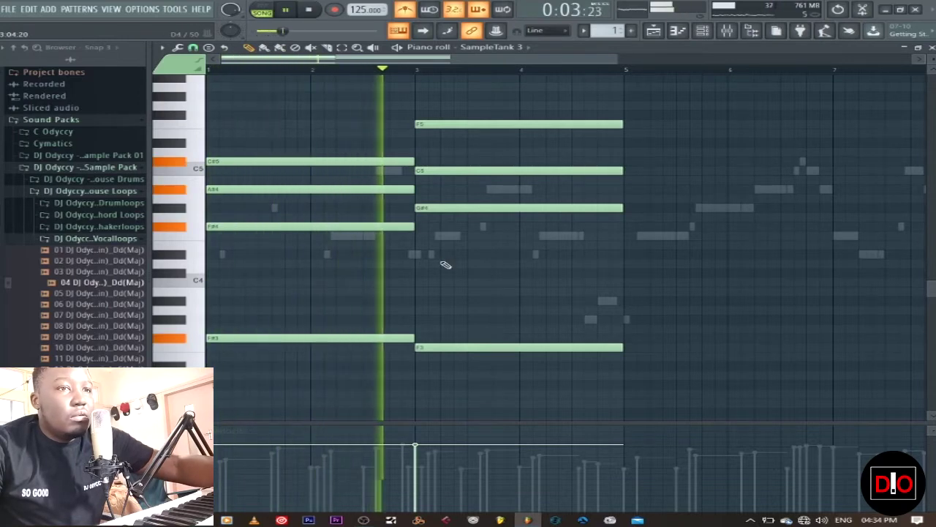
Duplicate the four-bar chord progression into bars 5 to 8 and deselect the copied notes
left_click_drag(675, 388, 218, 97)
key("ctrl+b")
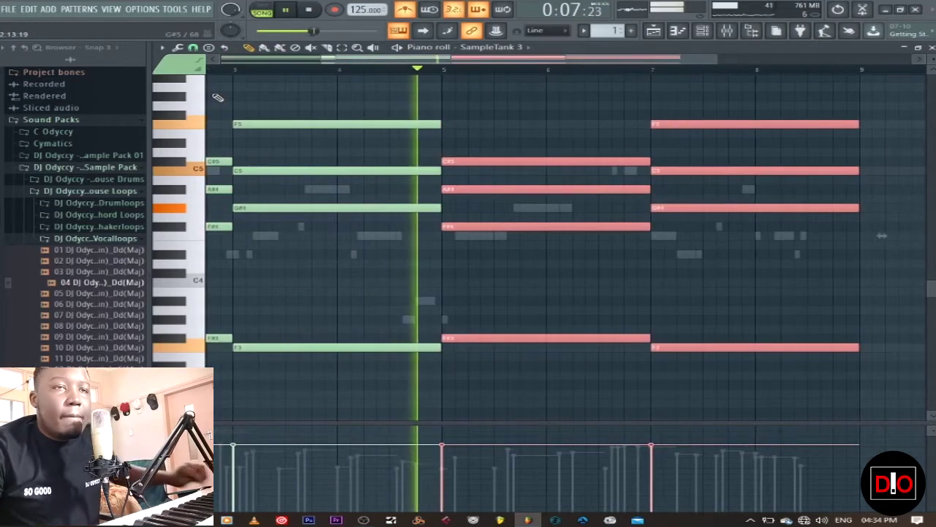
key("ctrl+d")
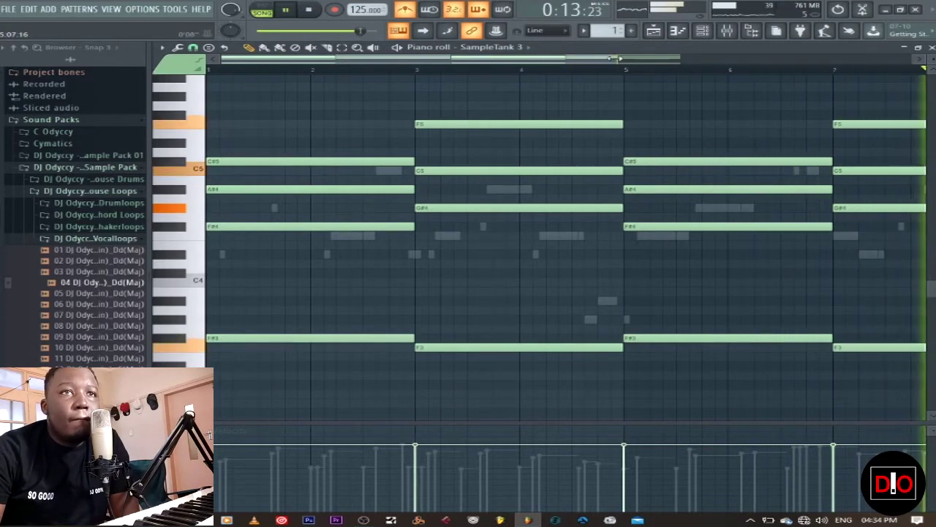
left_click_drag(613, 58, 681, 59)
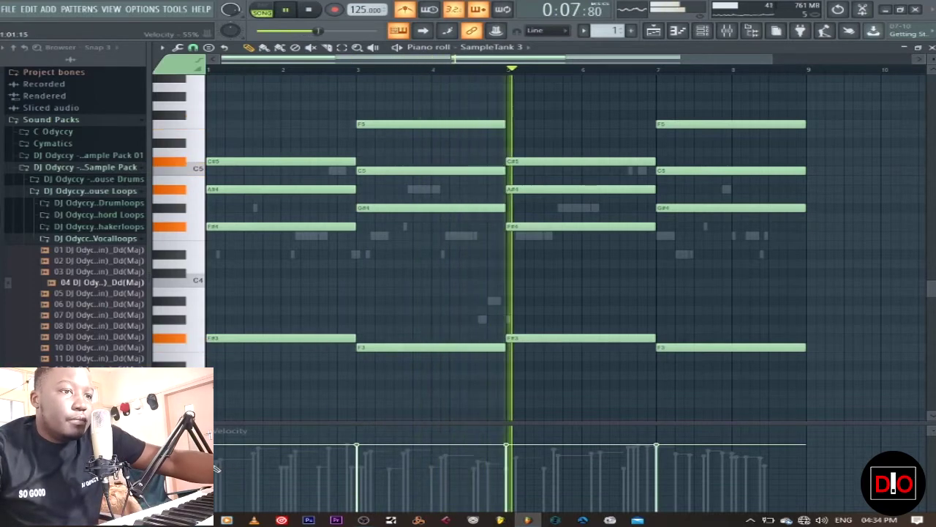
Lower the velocity of all the chord notes to about 55% and replay from the start
left_click_drag(505, 469, 746, 470)
key("space")
key("space")
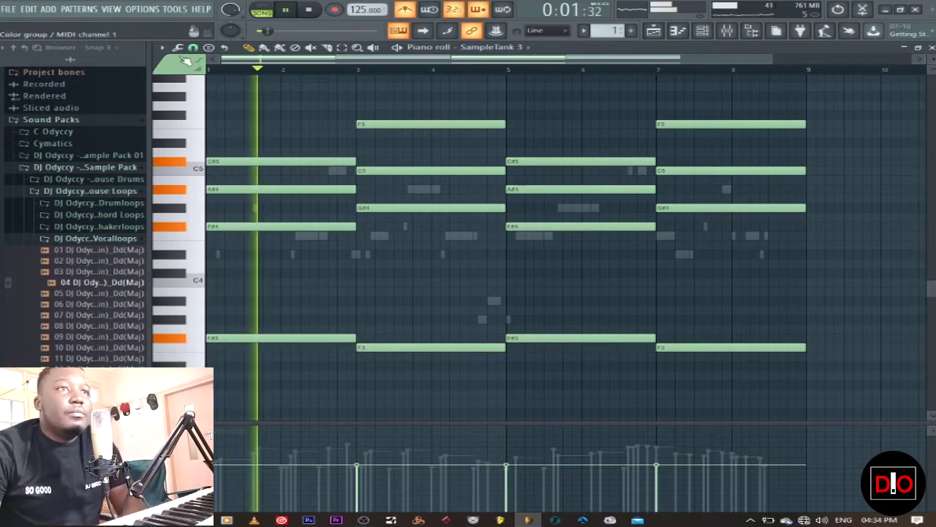
Apply the strumizer to the SampleTank 3 chords, listen to the result, and return to the playlist
left_click(177, 47)
left_click(195, 176)
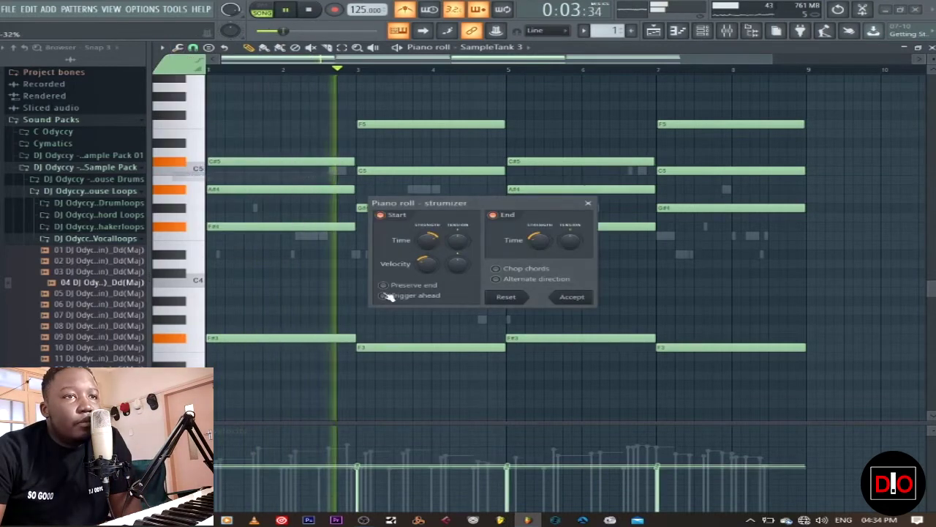
left_click(572, 297)
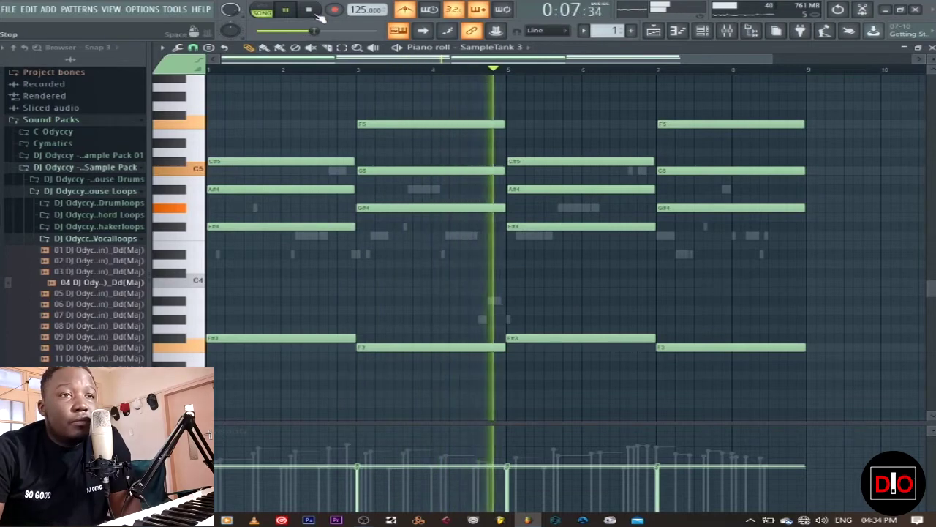
key("space")
key("Escape")
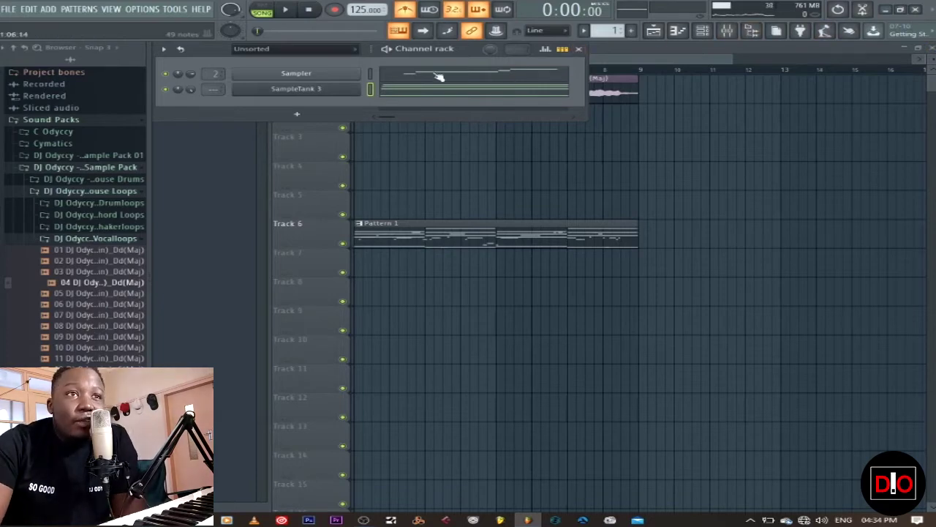
Replace the Sampler channel holding the extracted vocal melody with the Xpand!2 instrument
right_click(300, 79)
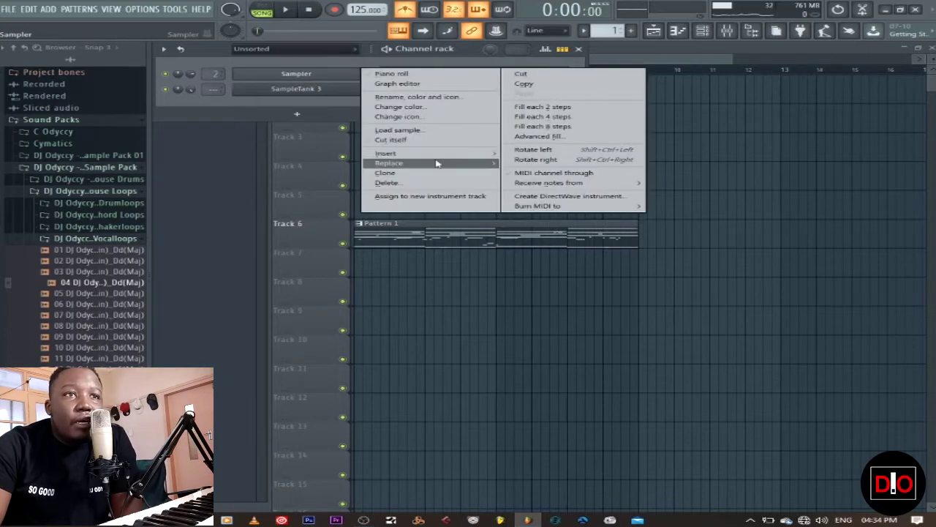
mouse_move(438, 164)
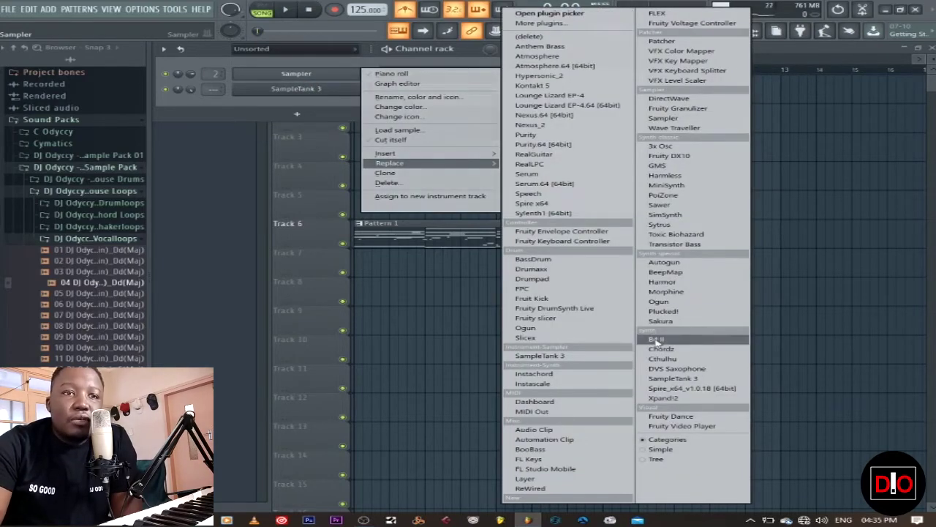
left_click(701, 399)
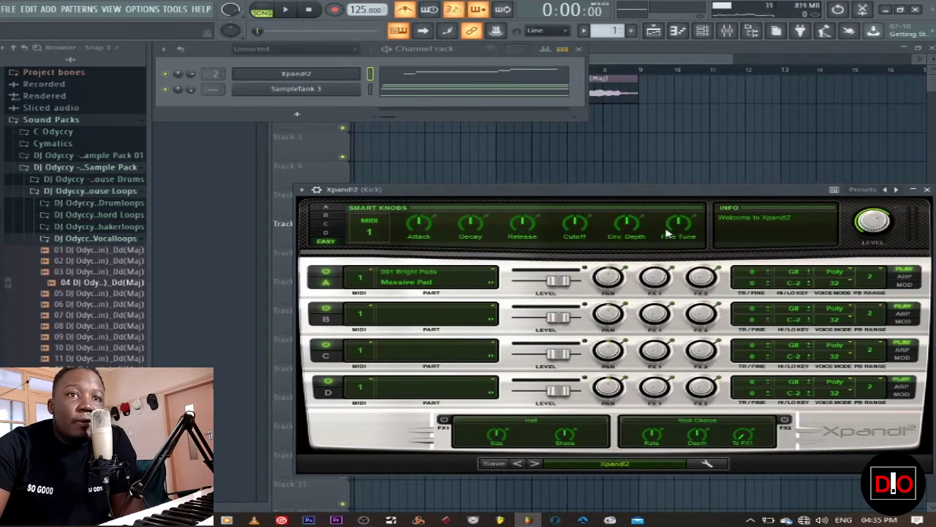
left_click_drag(616, 198, 500, 147)
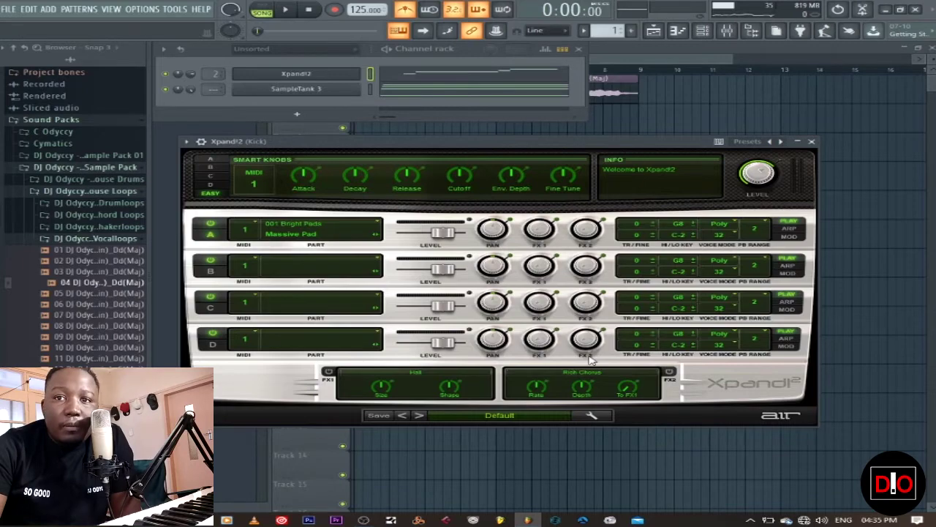
Load the +16 Solo Bells preset from the 20 Bells category in Xpand!2, close the plugin, and play the song
left_click(509, 416)
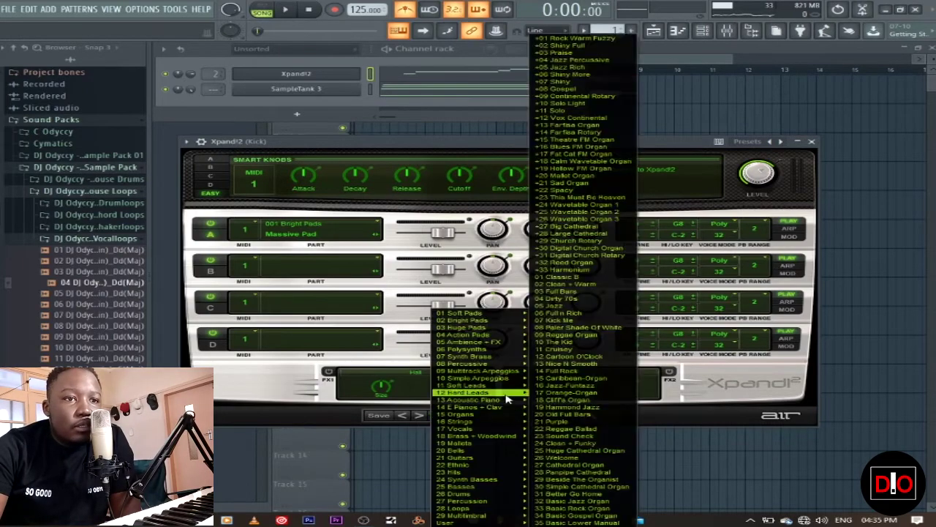
mouse_move(505, 452)
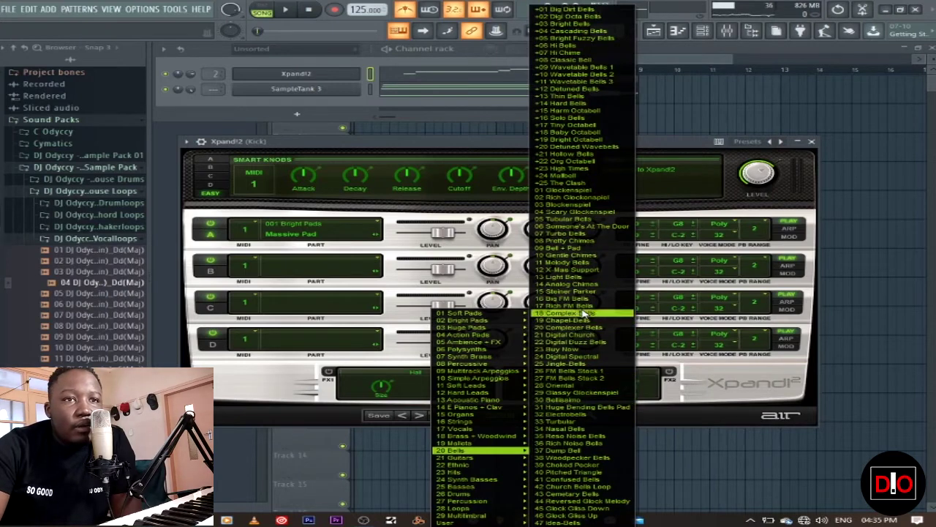
left_click(589, 118)
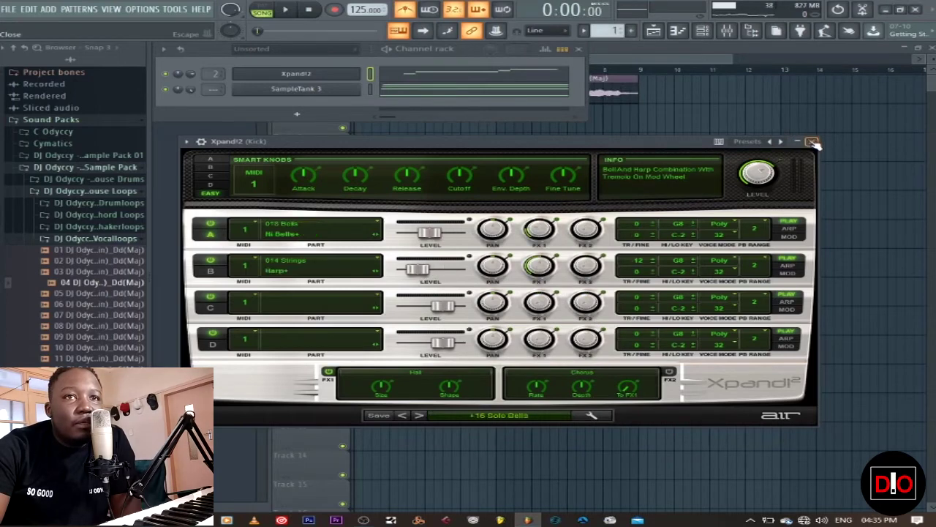
left_click(812, 143)
key("space")
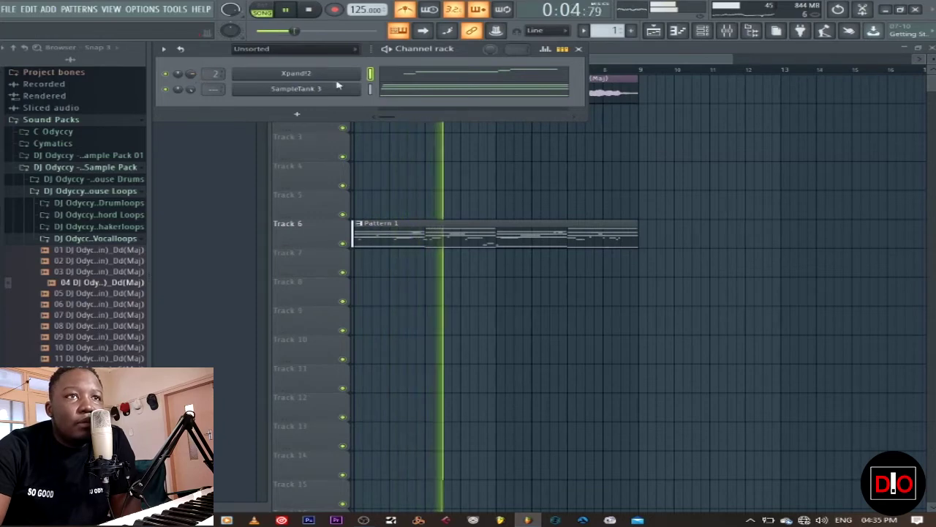
Raise the whole Xpand!2 melody by one octave in the piano roll while the song plays
left_click(438, 81)
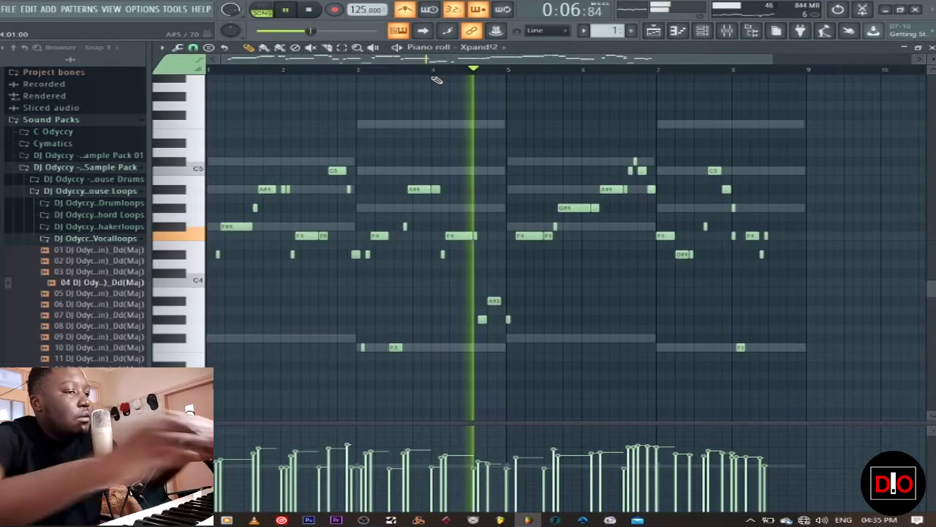
key("ctrl+Up")
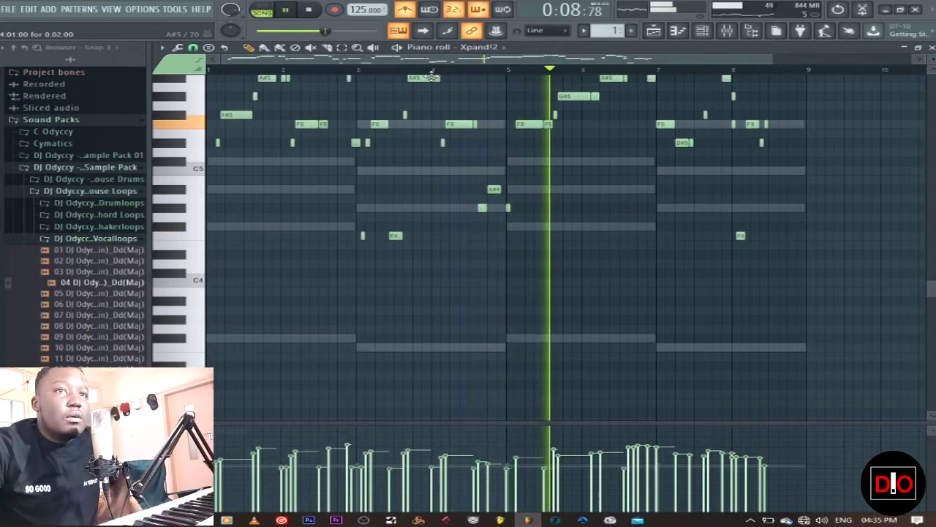
scroll(585, 205, "up", 5)
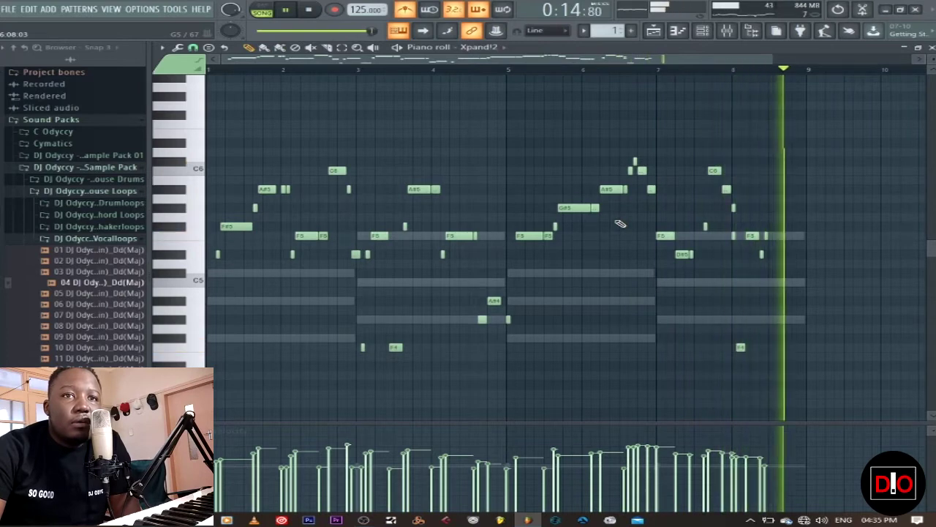
scroll(603, 258, "down", 5)
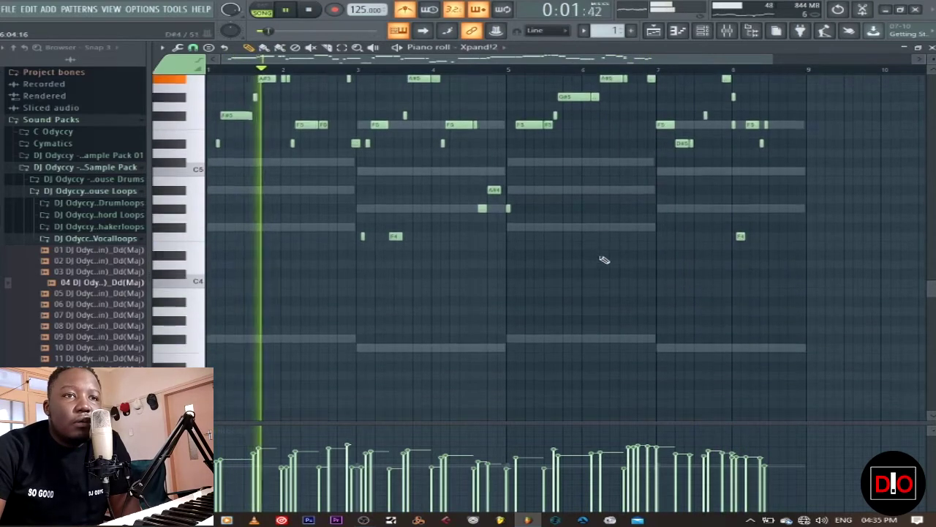
Delete the two low F4 melody notes in bar 3, listen to the melody, and return to the playlist with playback stopped
right_click(395, 235)
right_click(362, 235)
scroll(586, 264, "up", 4)
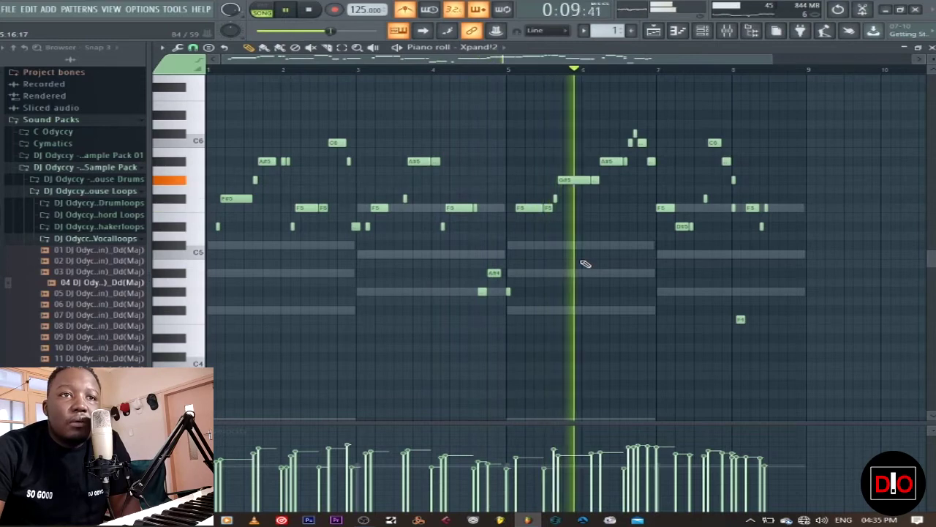
key("F5")
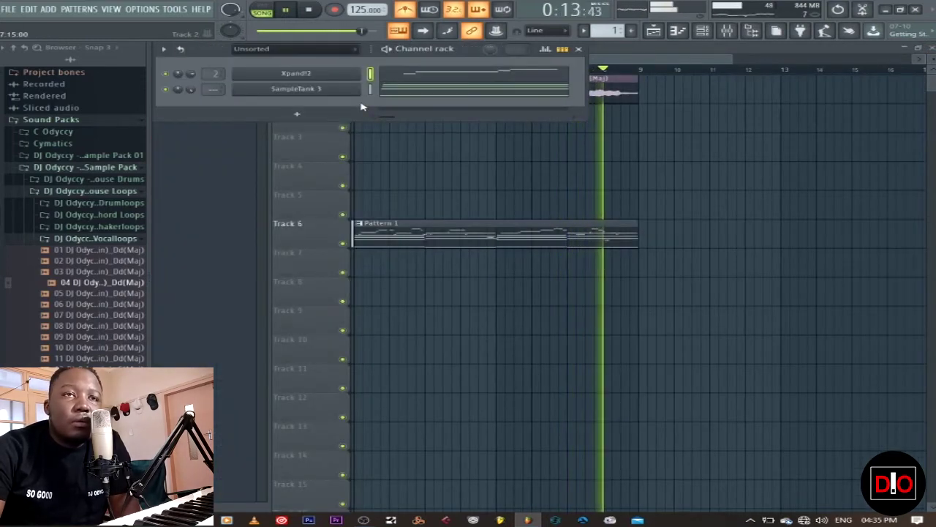
left_click(316, 10)
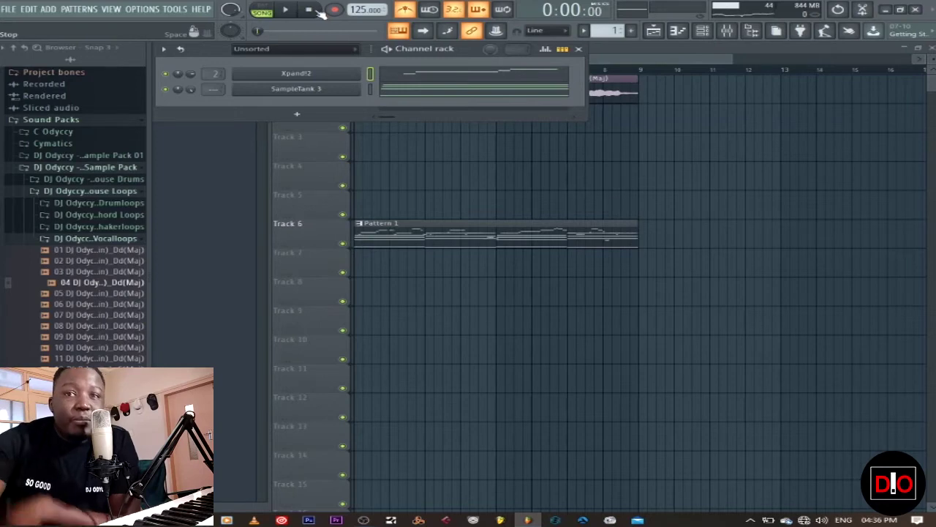
Load the +01 Airy Phaser Lead preset from the 11 Soft Leads category in Xpand!2, play the song, and close the plugin
left_click(314, 76)
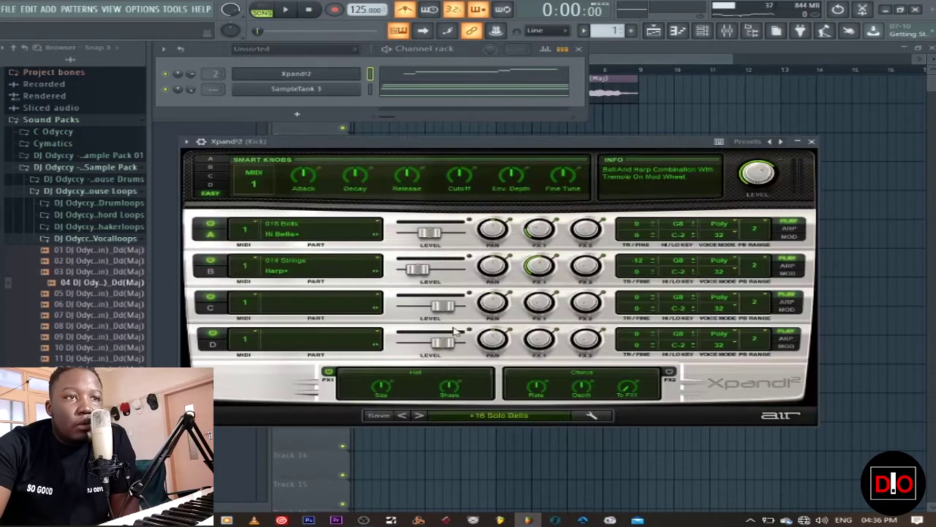
left_click(502, 417)
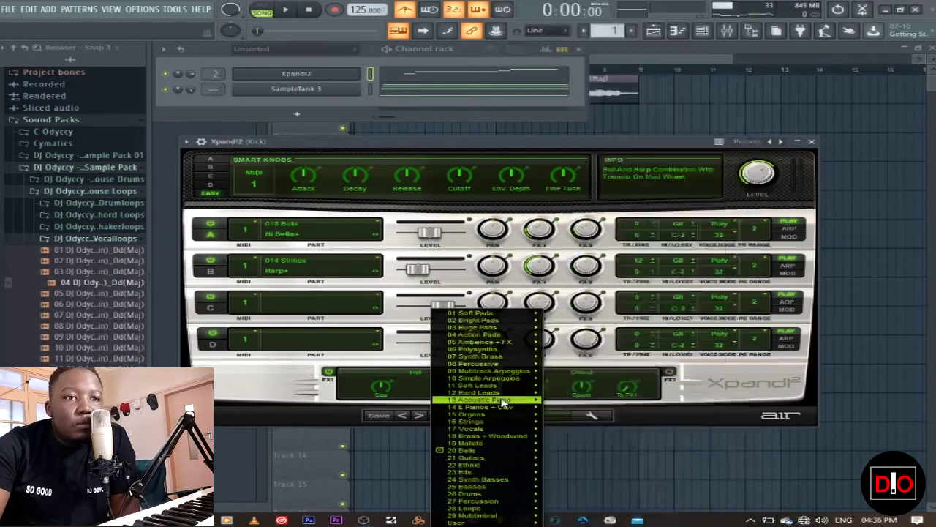
mouse_move(503, 350)
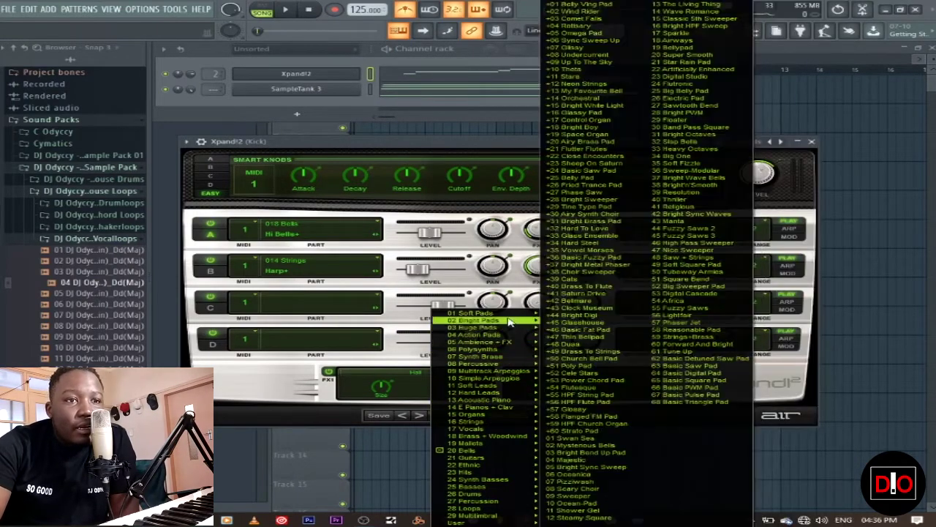
mouse_move(518, 427)
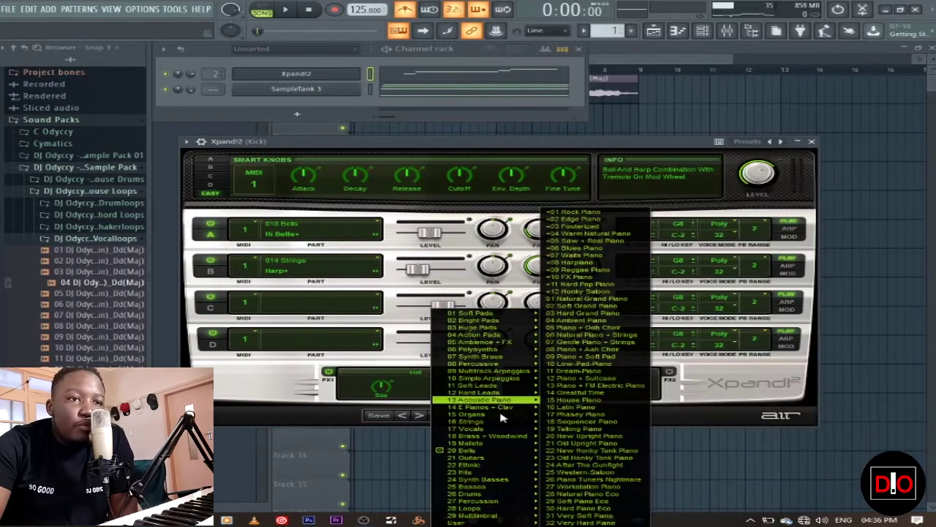
mouse_move(502, 395)
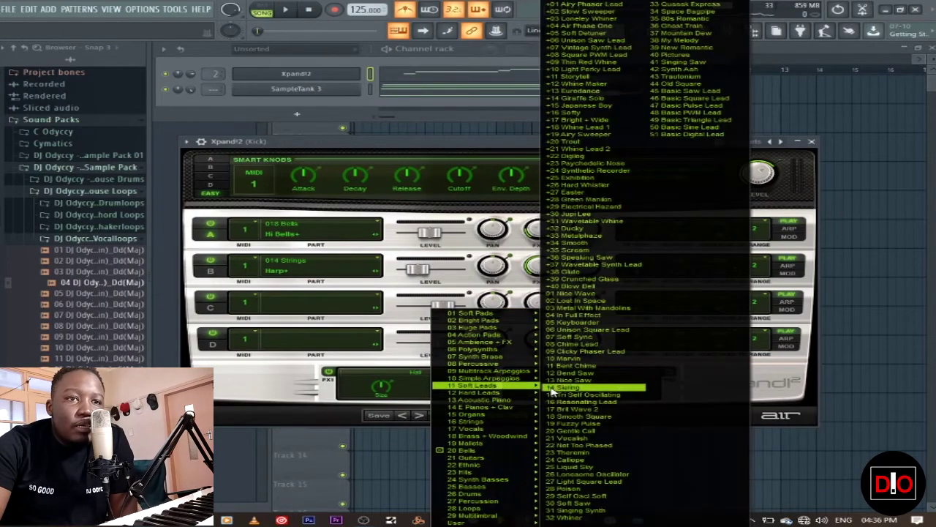
left_click(582, 6)
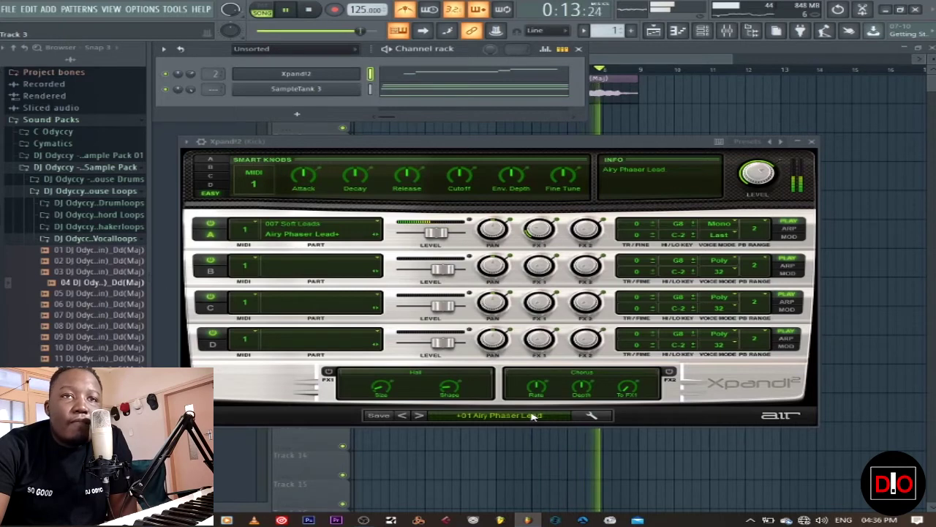
left_click(811, 141)
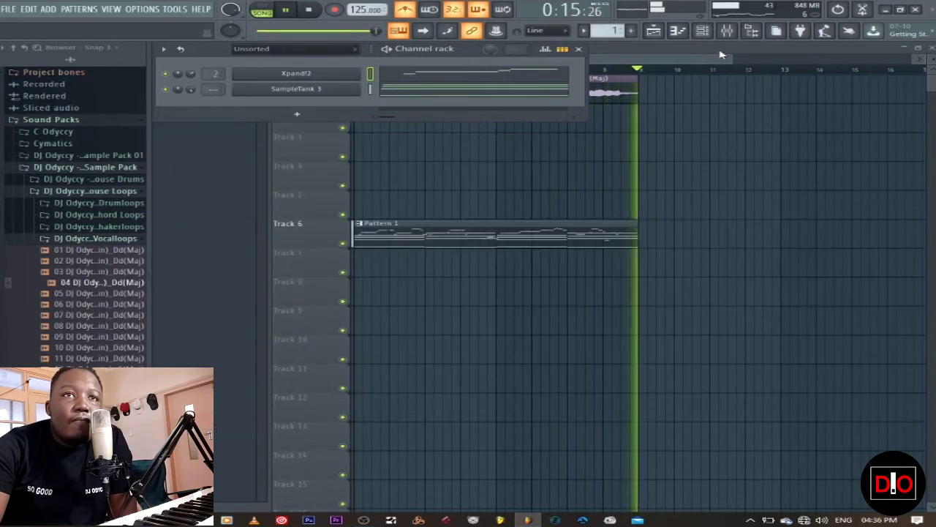
Close the channel rack, replay the song from the playlist to hear the lead against the chords, and stop playback
left_click(578, 48)
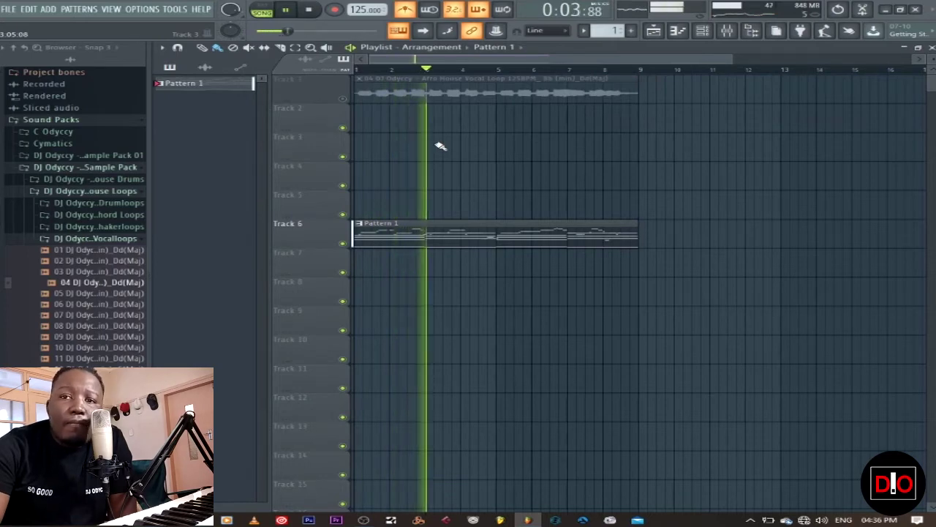
left_click(309, 10)
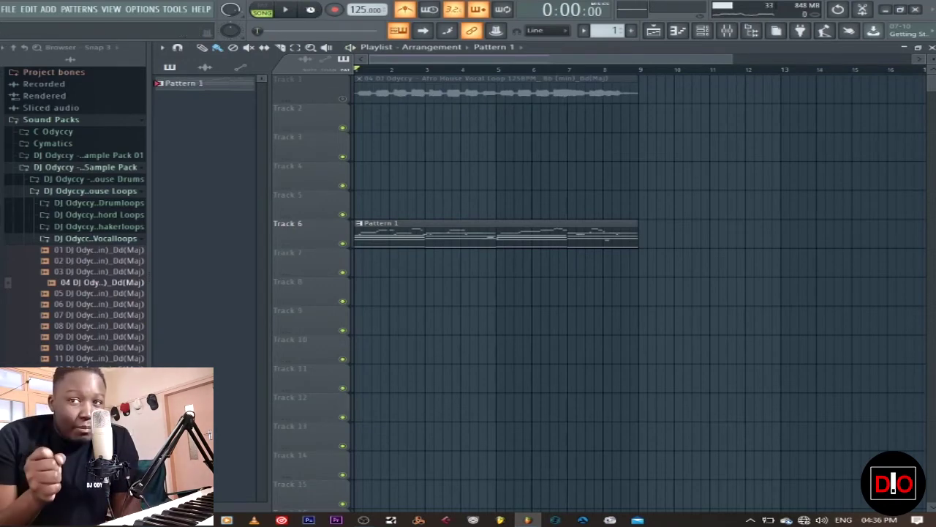
left_click(290, 11)
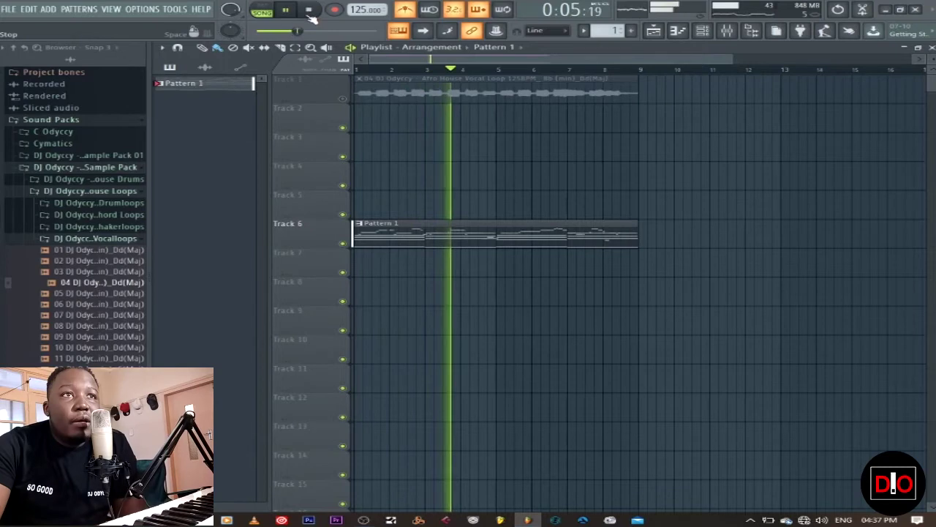
left_click(311, 12)
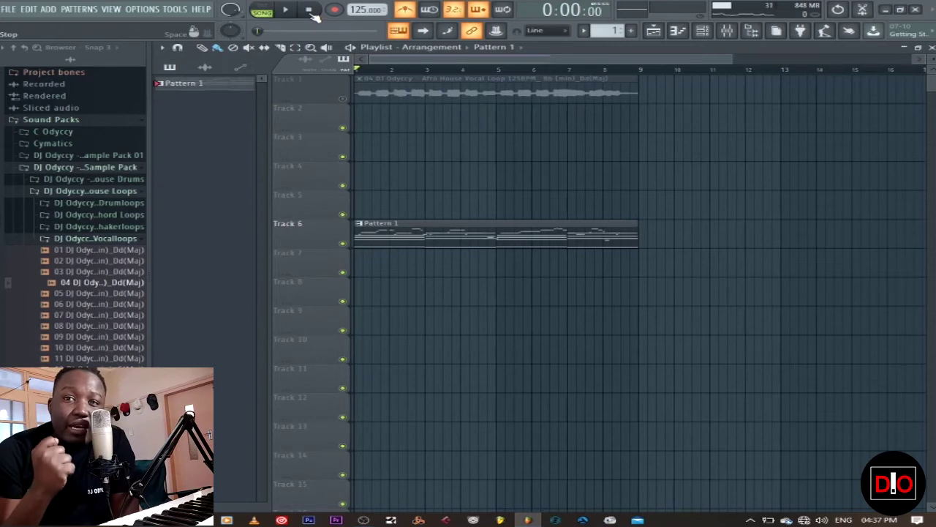
Show the Unsorted channels in the channel rack and add a second Xpand!2 instrument
left_click(499, 93)
left_click(931, 47)
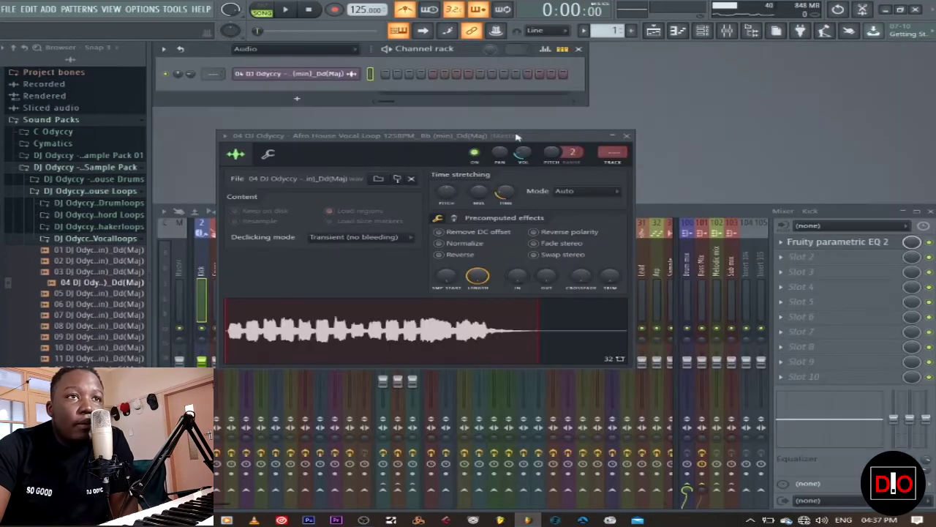
left_click(627, 137)
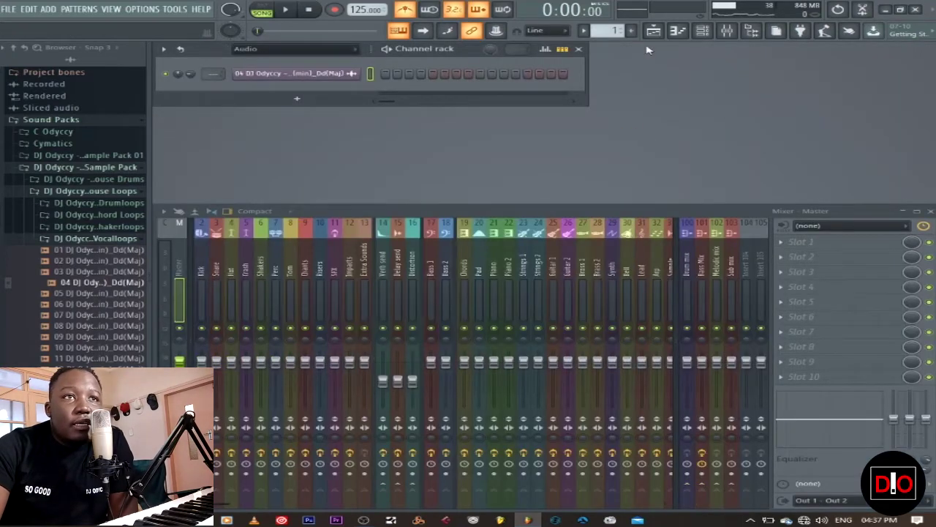
left_click(293, 48)
left_click(253, 84)
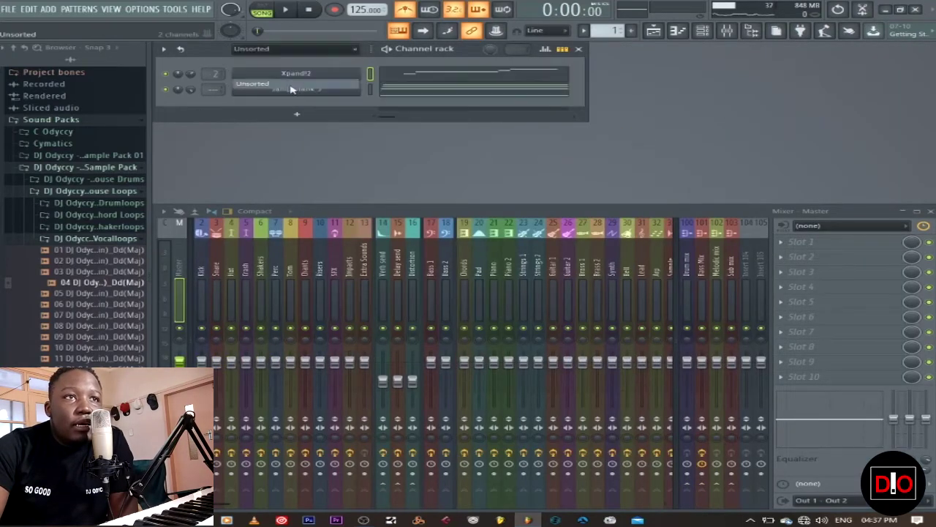
left_click(297, 115)
left_click(409, 388)
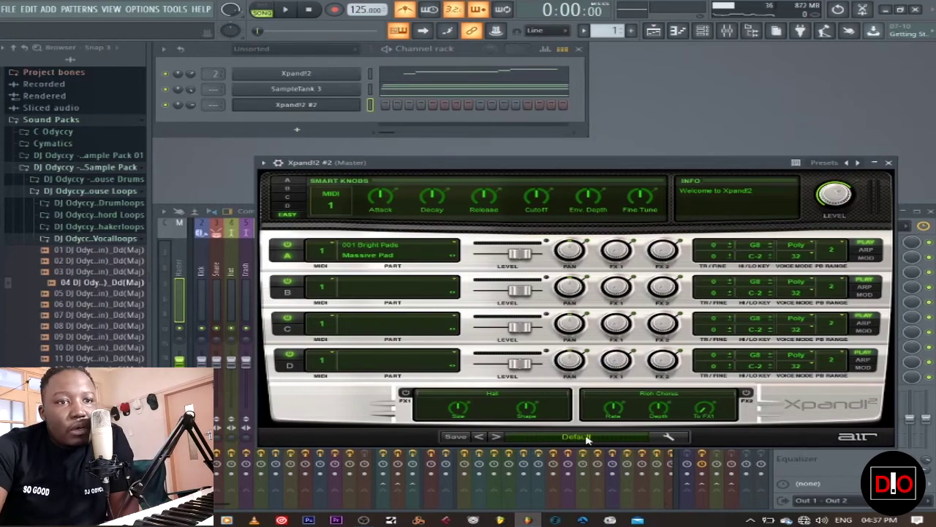
Load the +01 Airy Phaser Lead preset from the 11 Soft Leads category in Xpand!2 #2 and close the plugin
left_click(587, 439)
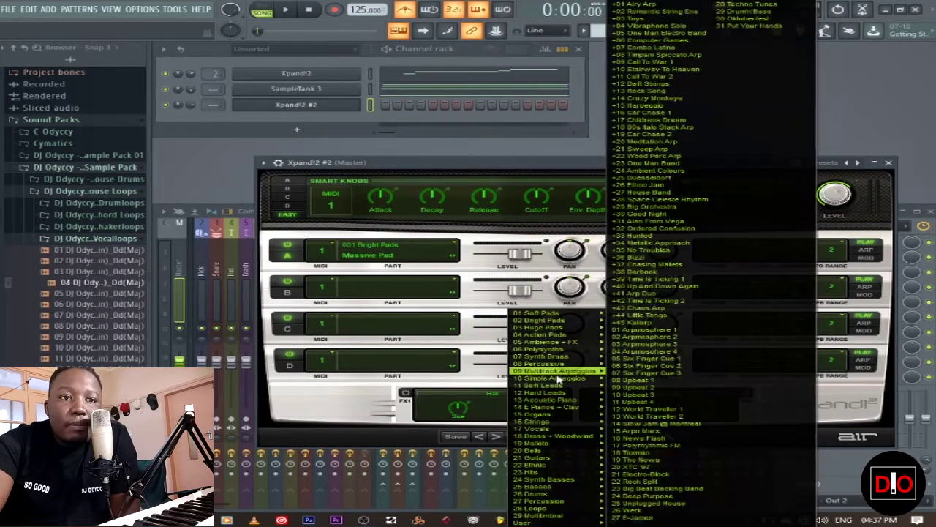
mouse_move(581, 381)
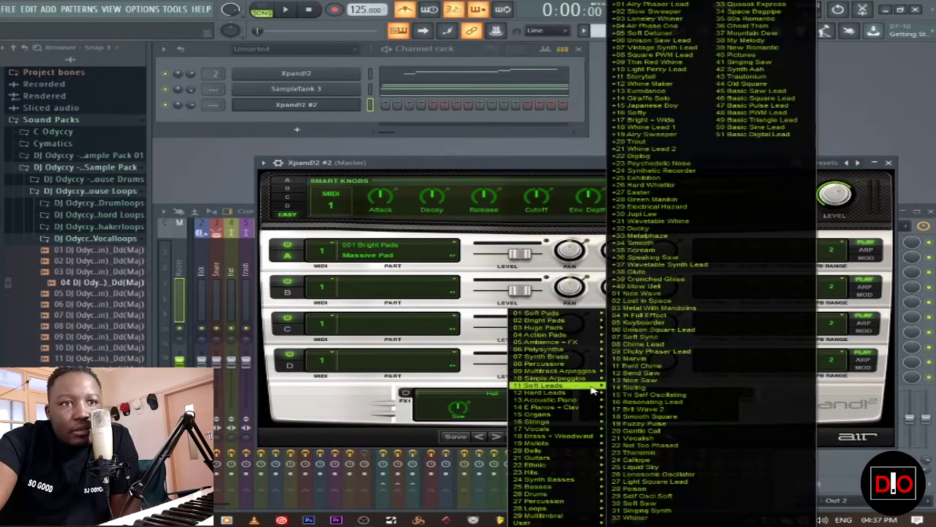
left_click(649, 4)
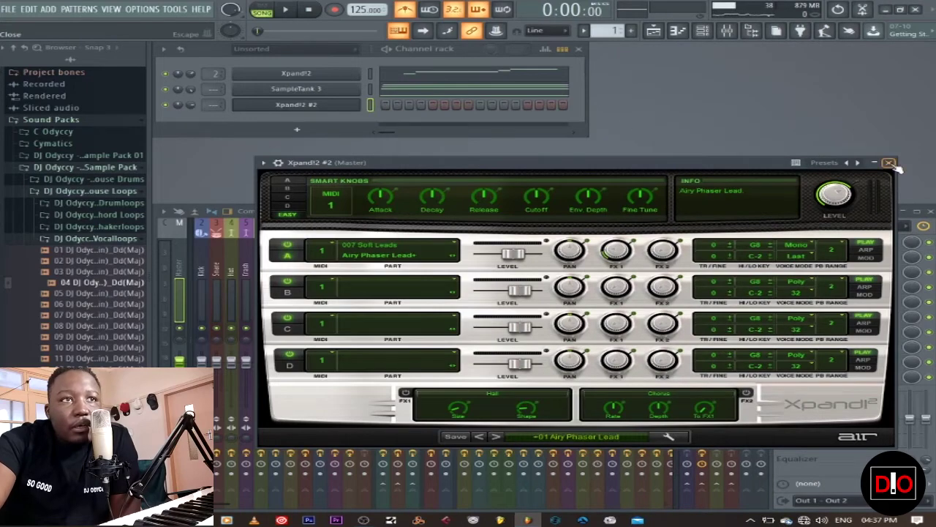
left_click(890, 163)
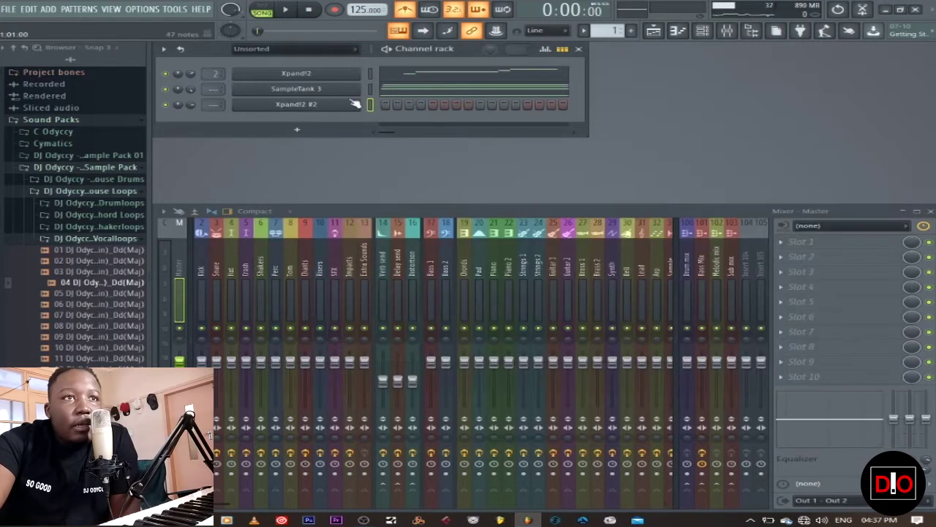
Open the Afro House vocal loop clip on Track 1 of the playlist in Newtone for pitch correction
left_click(654, 30)
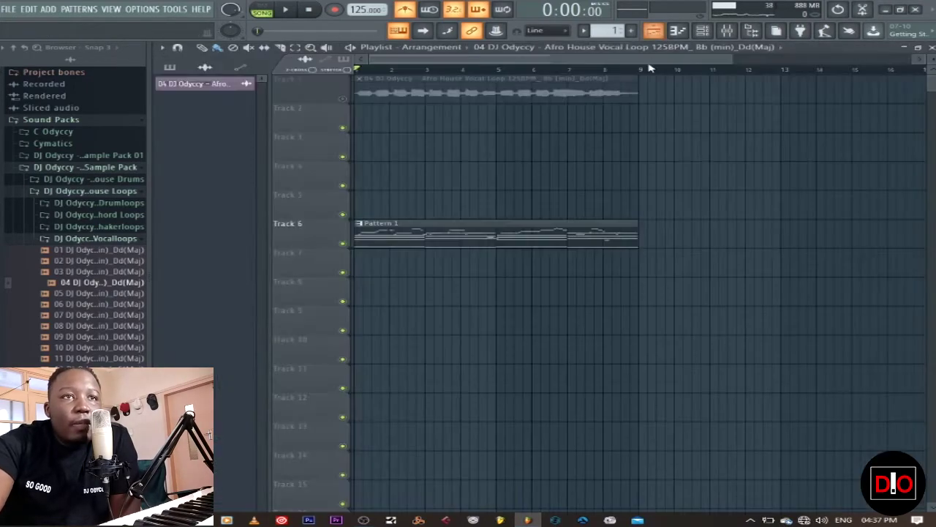
right_click(361, 85)
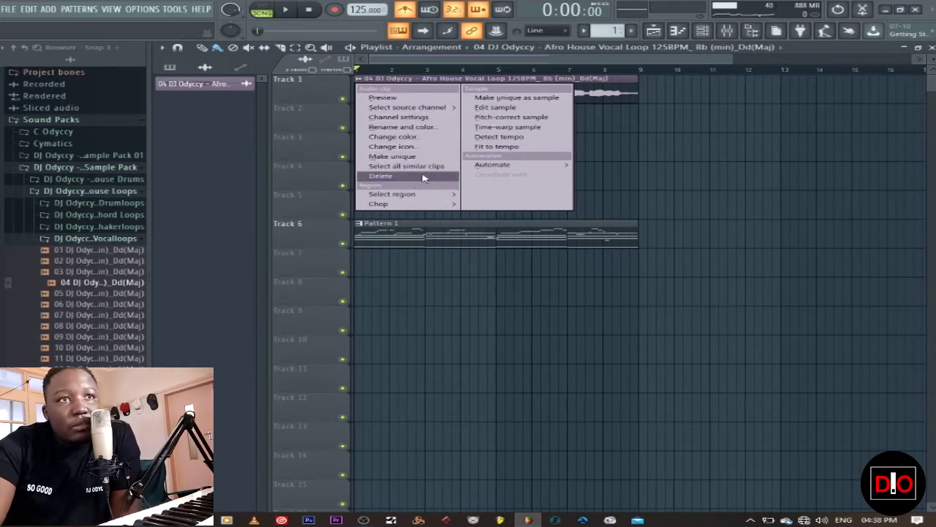
left_click(548, 119)
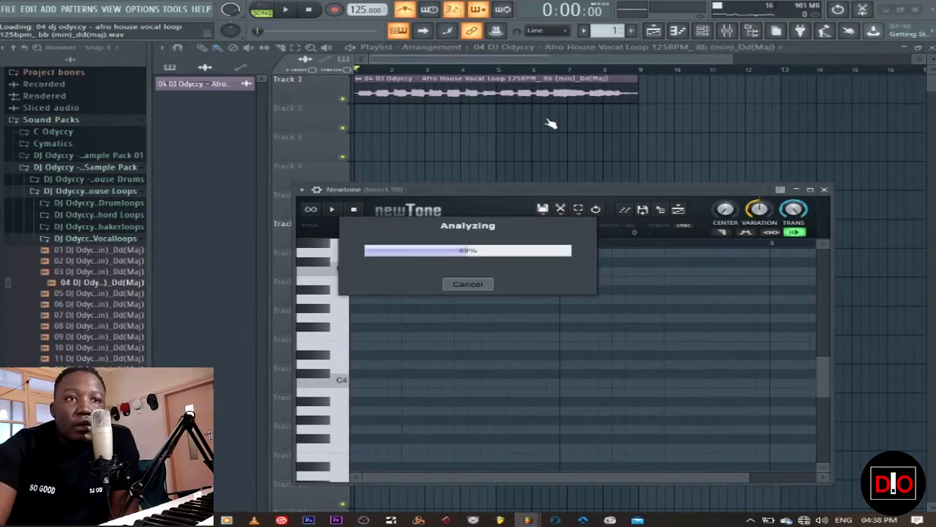
left_click_drag(602, 190, 525, 117)
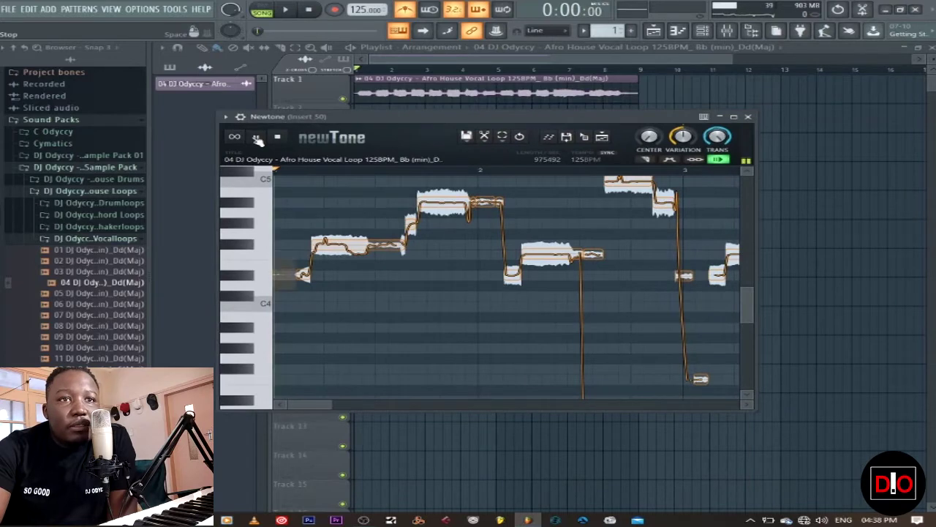
Play the vocal loop in Newtone and widen the editor window to follow its detected notes
left_click(256, 139)
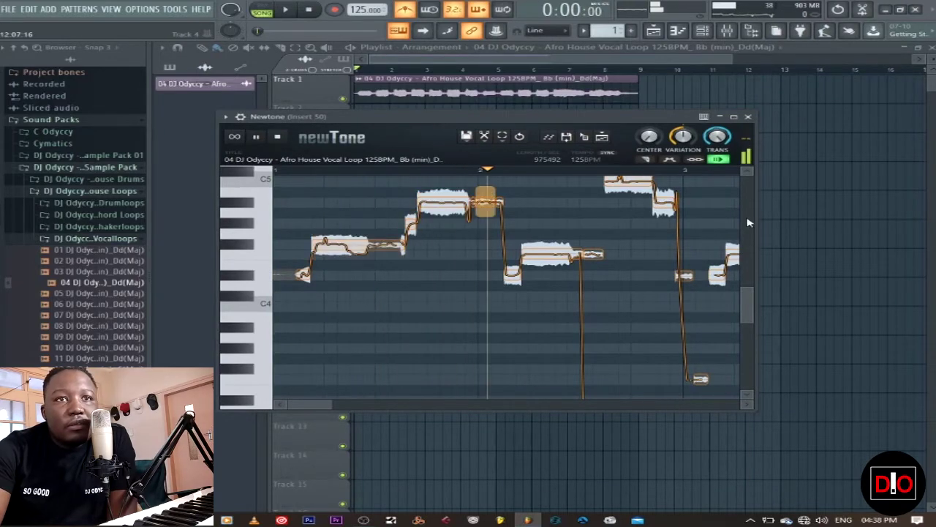
left_click_drag(754, 218, 927, 231)
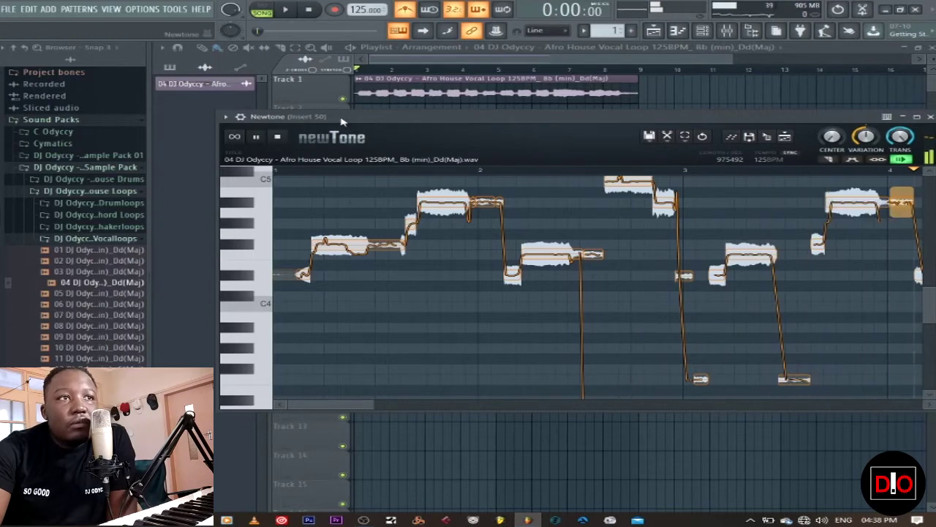
left_click_drag(341, 120, 279, 124)
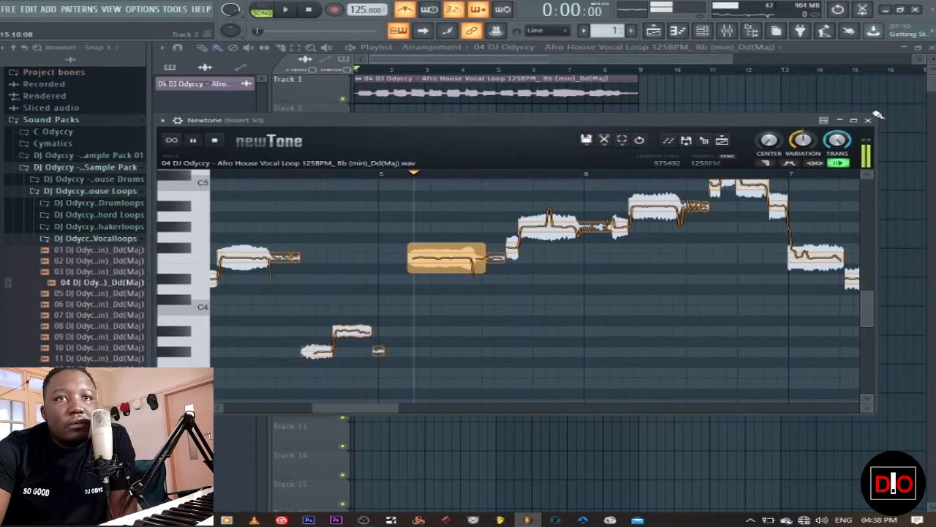
left_click_drag(878, 115, 921, 103)
scroll(706, 275, "up", 2)
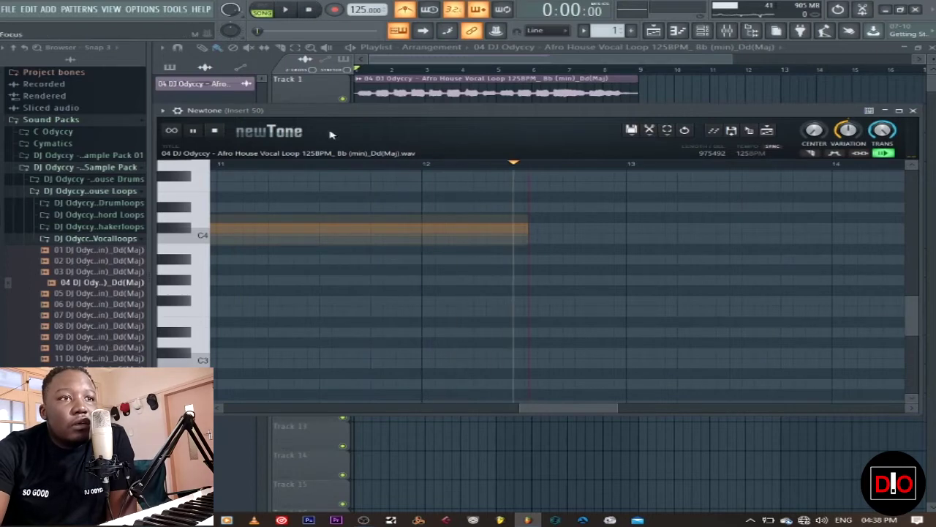
Stop the Newtone playback, examine the detected notes from bar 8 onward, and return to the start of the loop
left_click(216, 130)
left_click_drag(267, 410, 467, 404)
key("space")
left_click(321, 309)
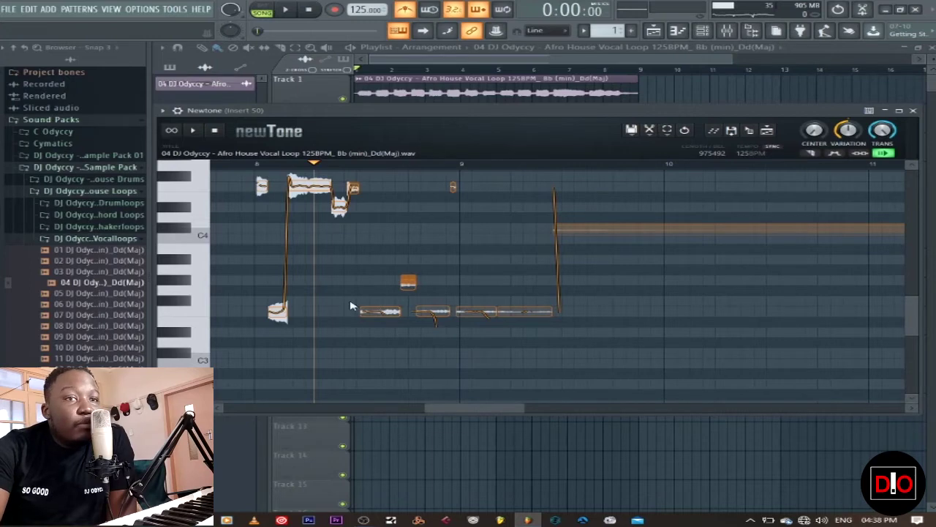
left_click_drag(472, 410, 300, 361)
scroll(304, 355, "up", 4)
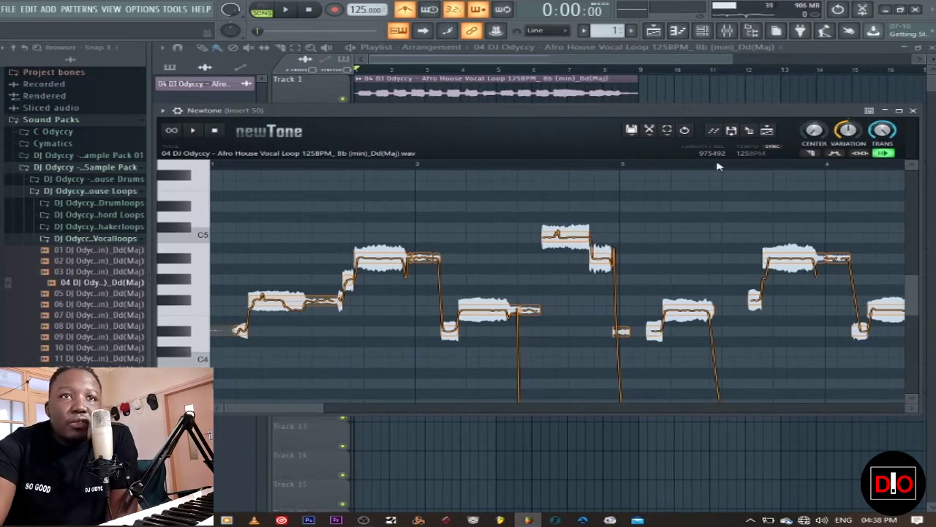
Send the detected vocal notes from Newtone to the piano roll of Xpand!2 #2 and close Newtone
left_click_drag(723, 114, 728, 155)
left_click(906, 49)
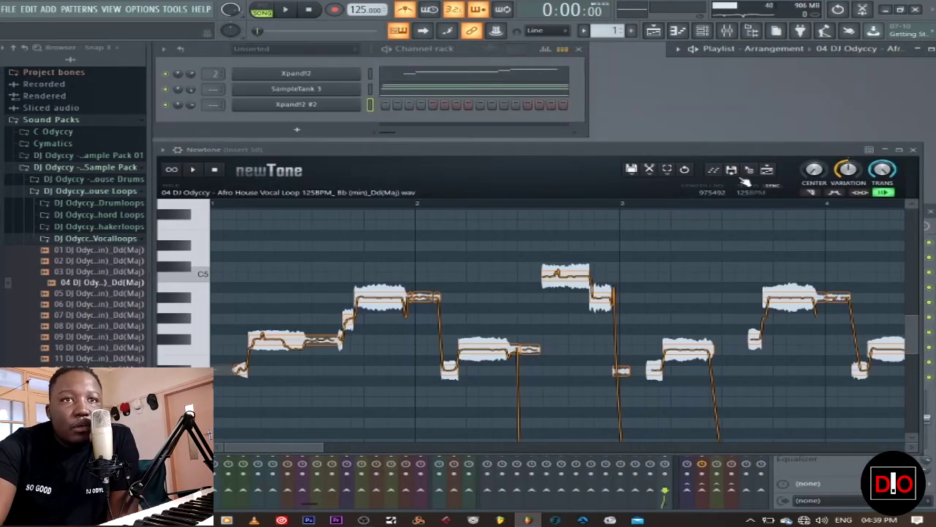
left_click(720, 170)
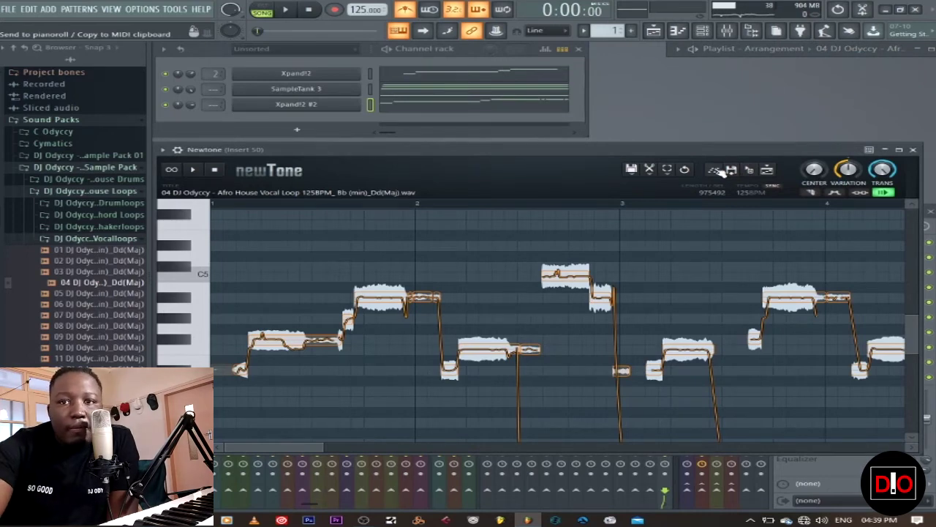
left_click(914, 150)
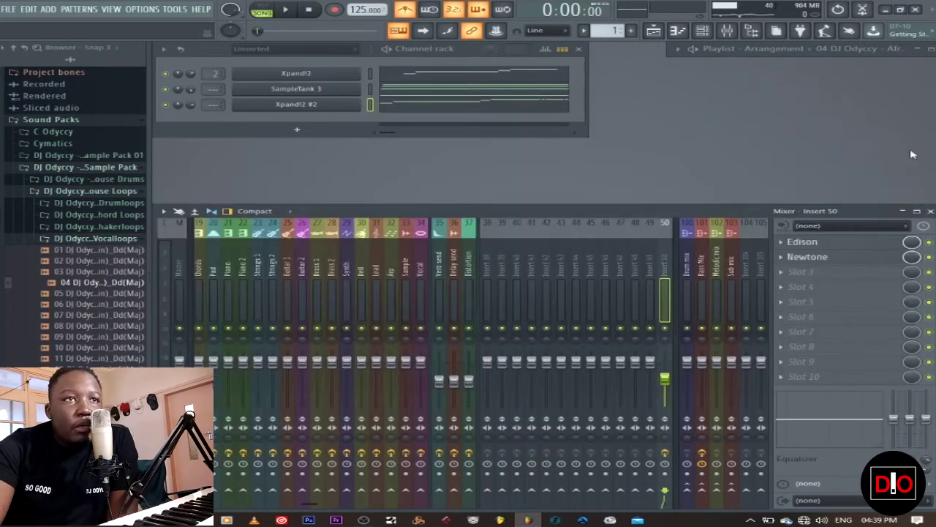
Mute the first Xpand!2 and the SampleTank 3 channels and play the song to hear the Xpand!2 #2 melody
left_click(166, 74)
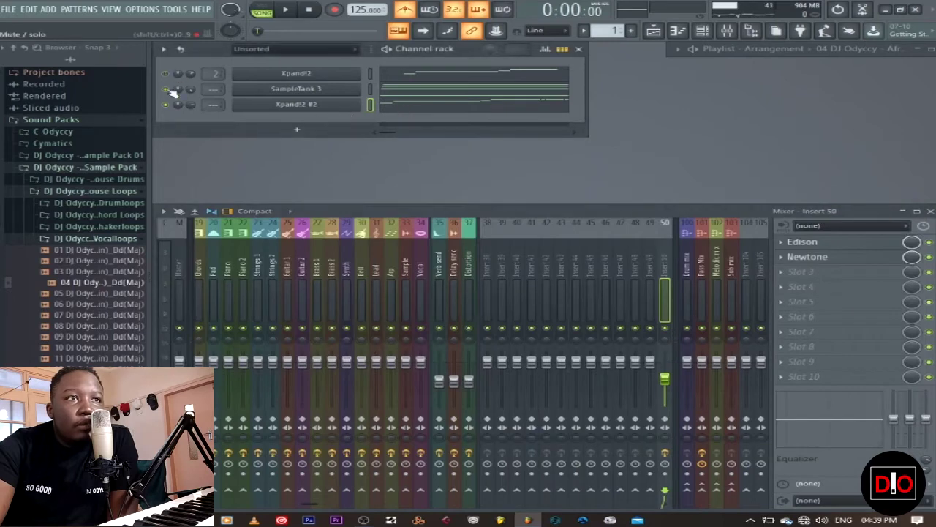
left_click(166, 89)
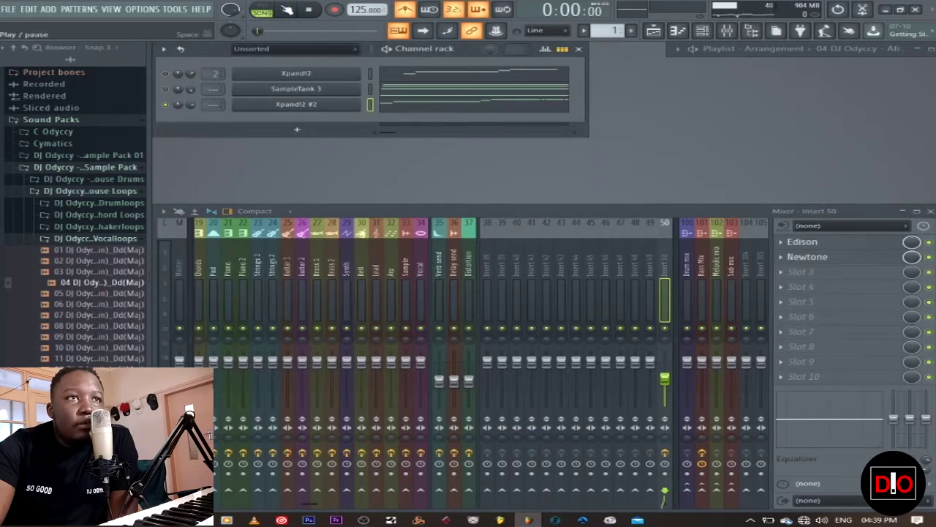
key("space")
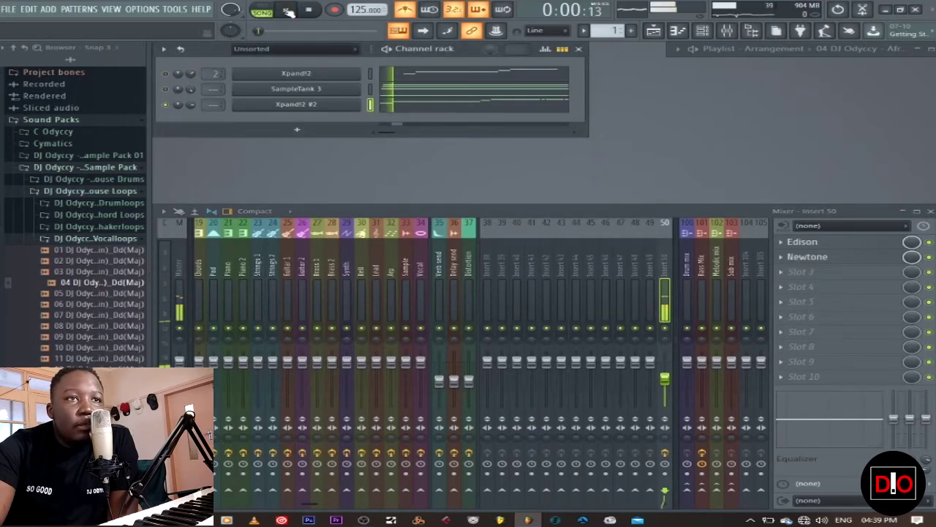
Follow the playing melody in the piano roll of Xpand!2 #2, stop playback and close the piano roll
left_click(468, 107)
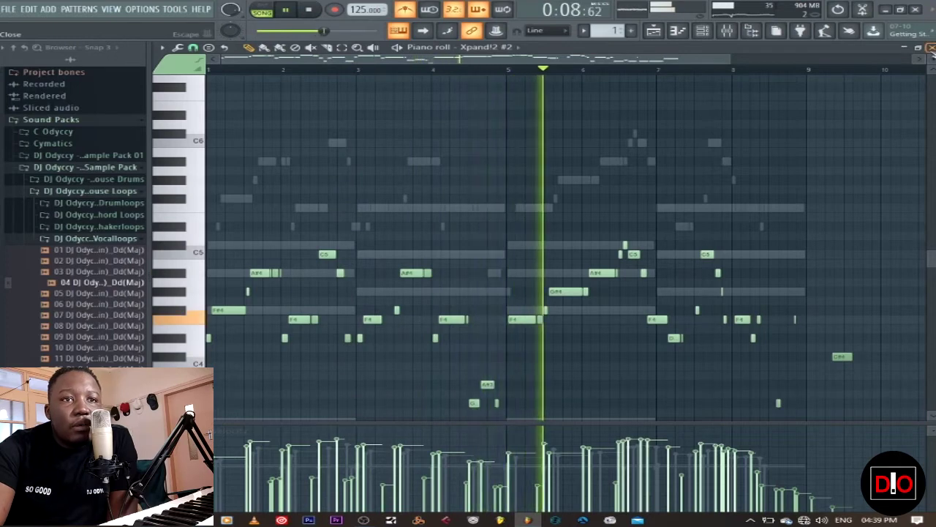
left_click(310, 10)
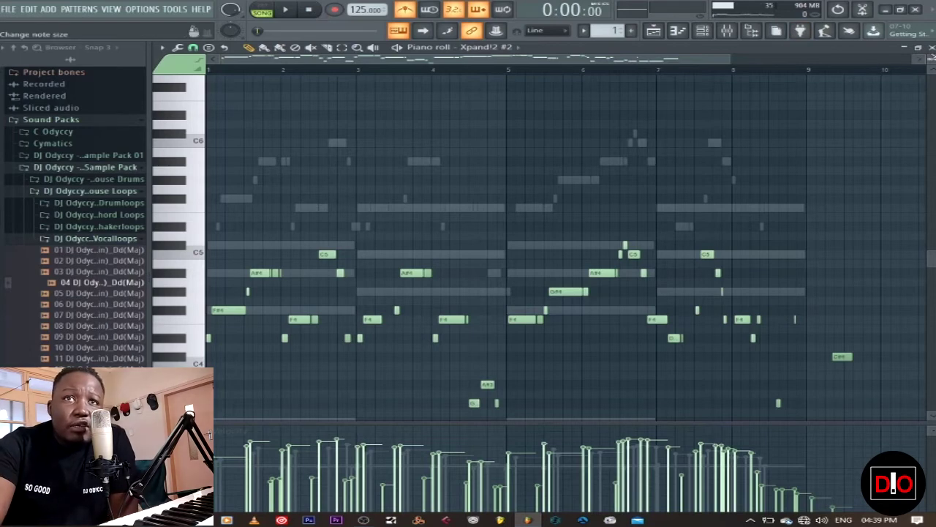
left_click(931, 48)
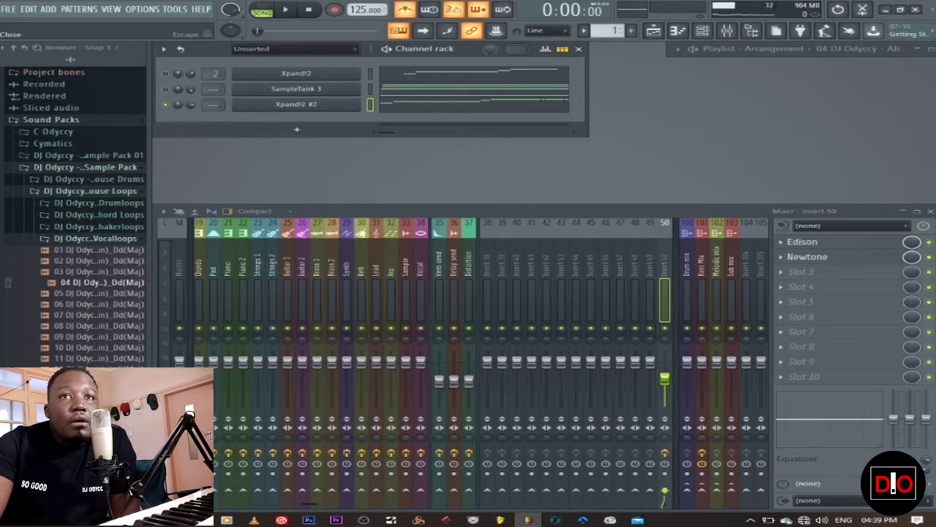
Open the vocal loop clip from playlist Track 1 in Edison and detect its pitch regions
left_click(930, 50)
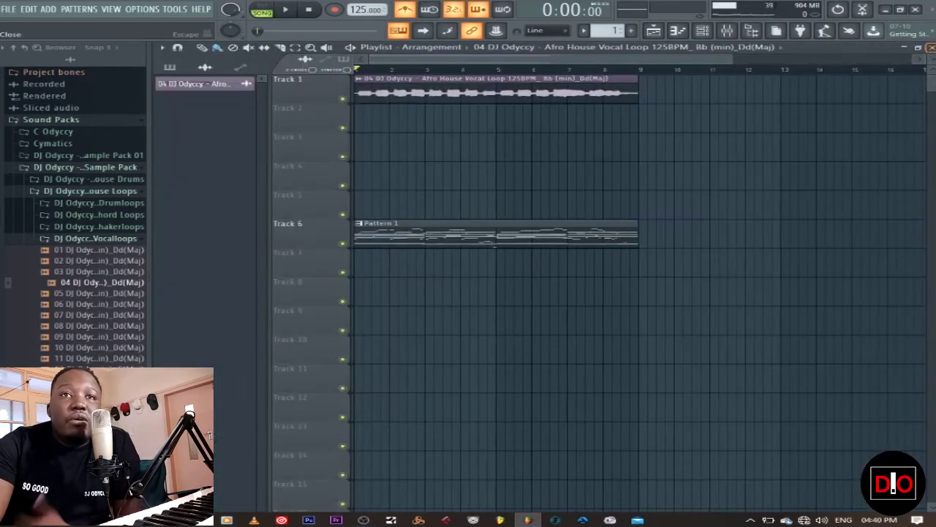
left_click(907, 48)
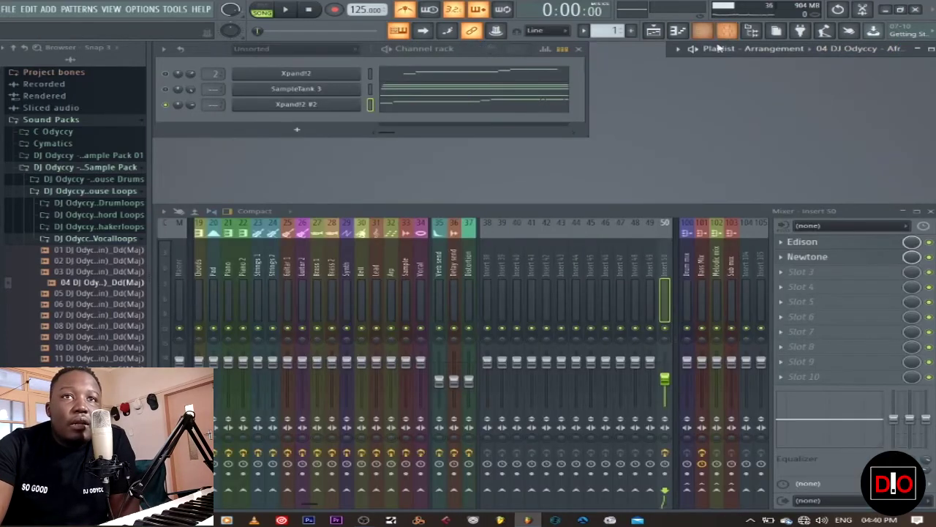
left_click(918, 48)
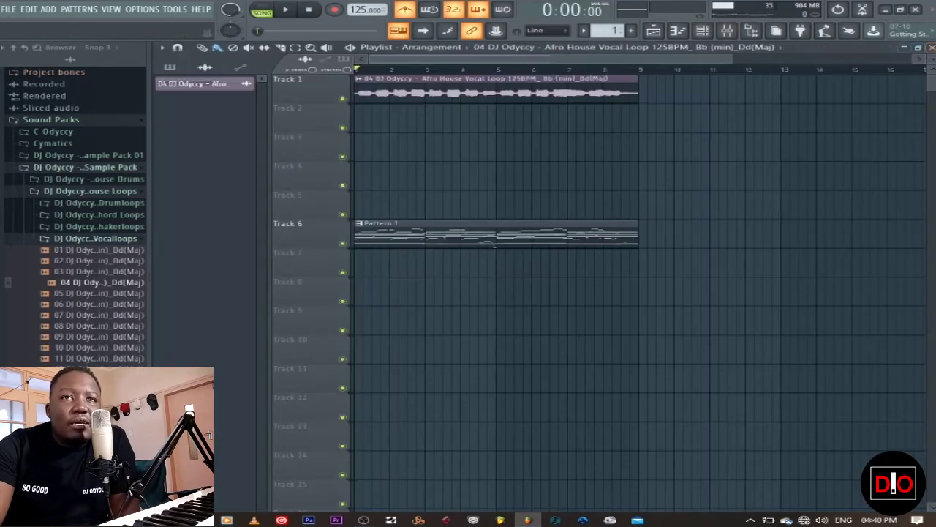
left_click(360, 82)
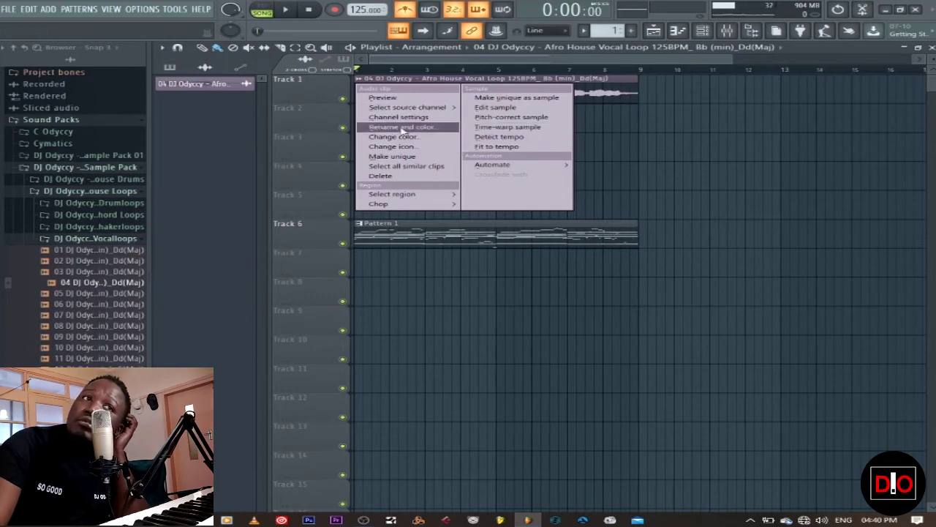
left_click(490, 107)
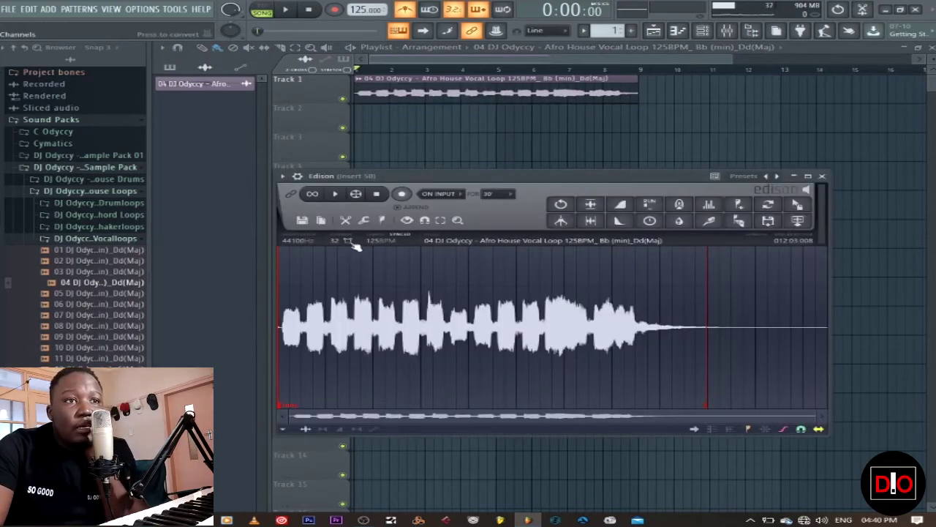
left_click(386, 221)
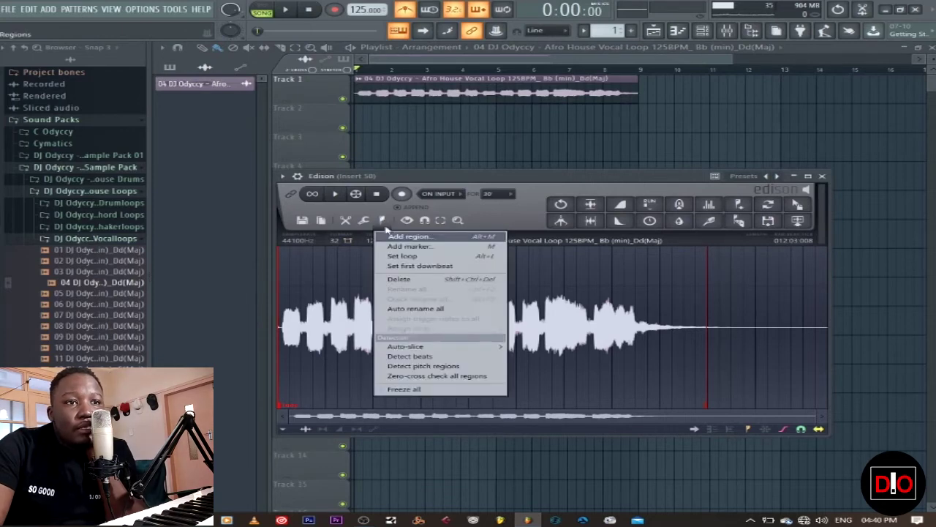
left_click(453, 367)
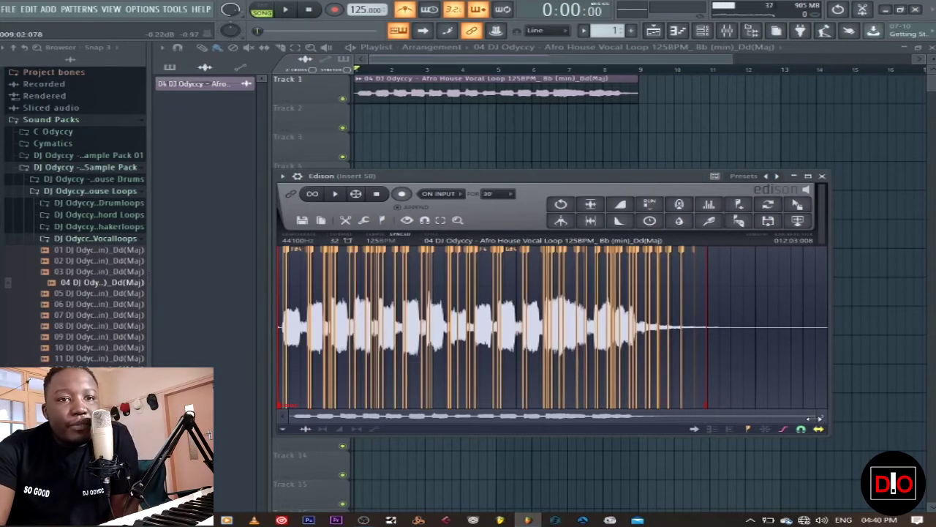
Examine the note-labelled pitch regions from the start to the middle of the vocal waveform, and close Edison
left_click_drag(814, 418, 341, 436)
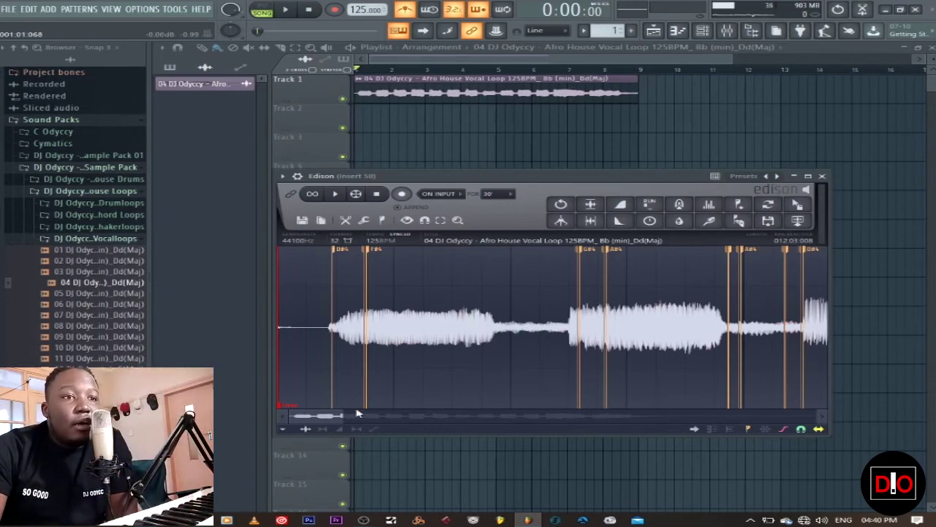
left_click_drag(331, 417, 462, 418)
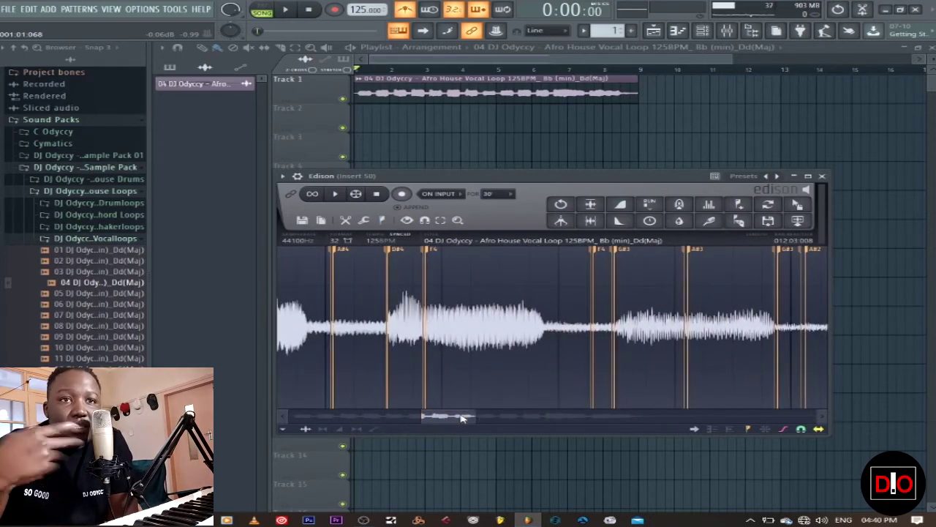
left_click_drag(461, 417, 474, 417)
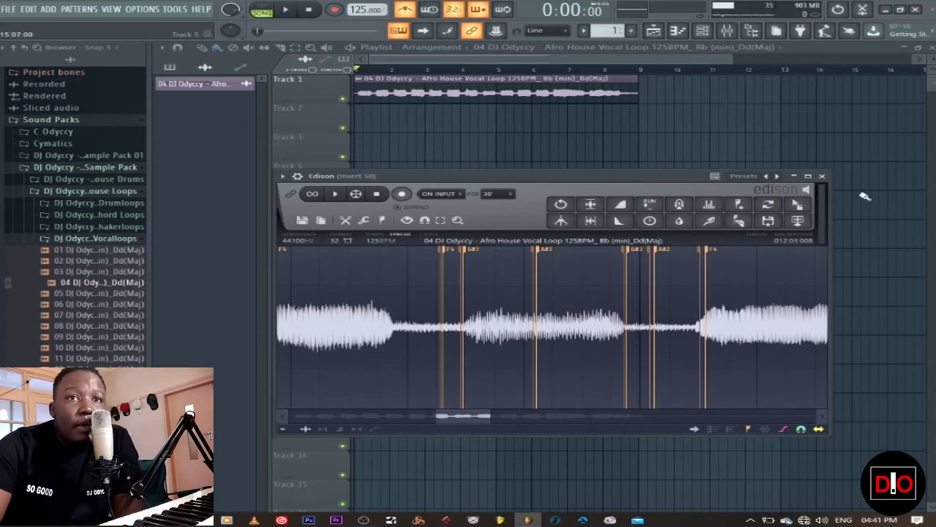
left_click(823, 175)
Examine the raw extracted notes of Xpand!2 #2 in its piano roll down to the lowest octave, and close it
key("F5")
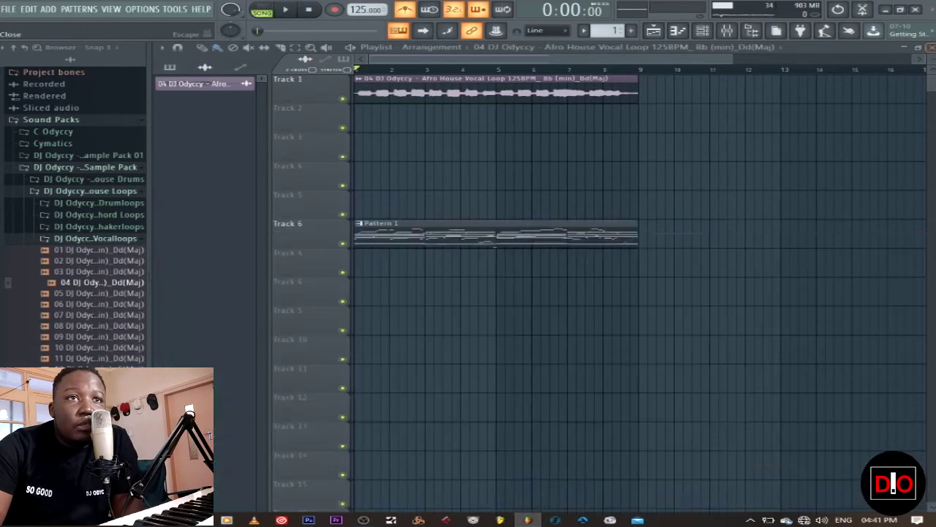
key("F5")
key("F6")
left_click(409, 108)
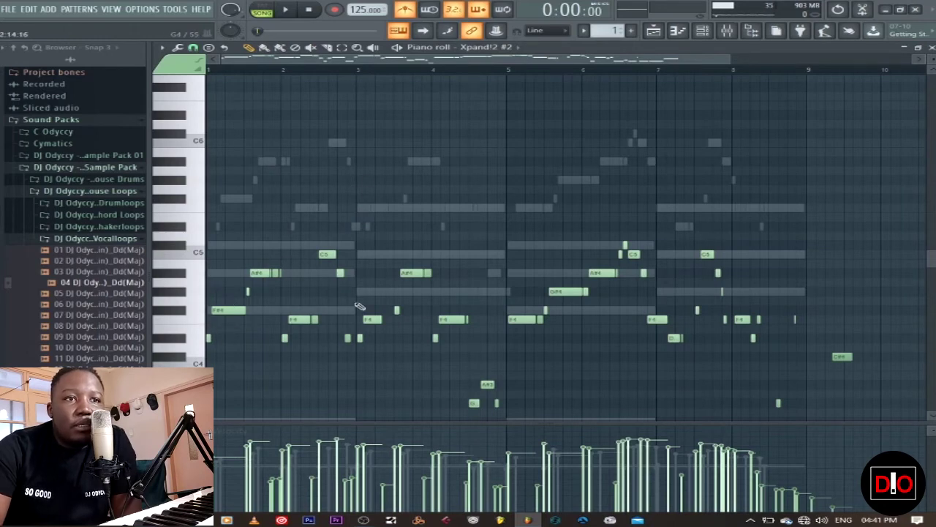
scroll(840, 355, "down", 1)
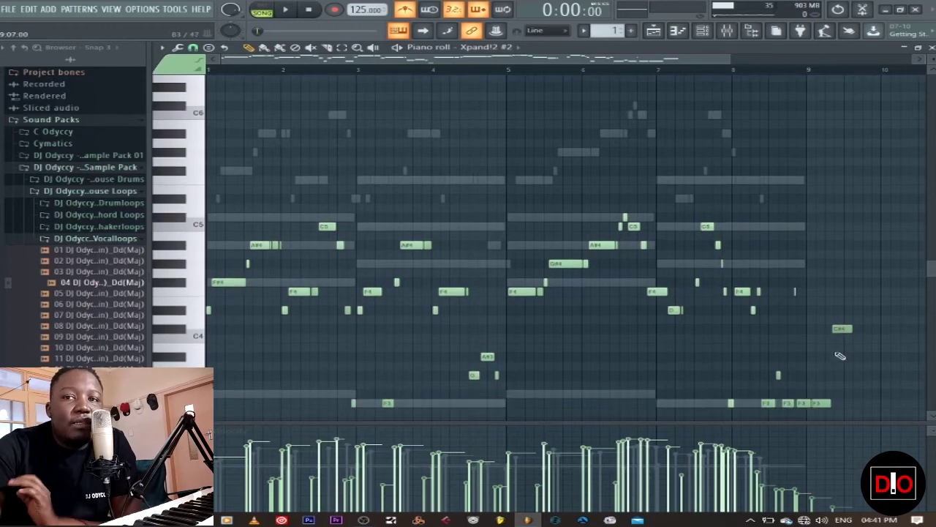
scroll(840, 356, "down", 3)
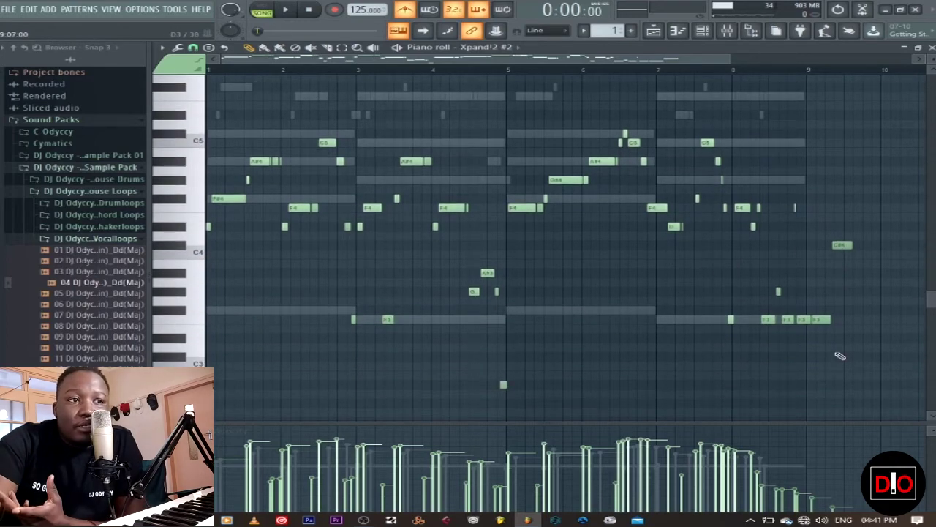
left_click(931, 46)
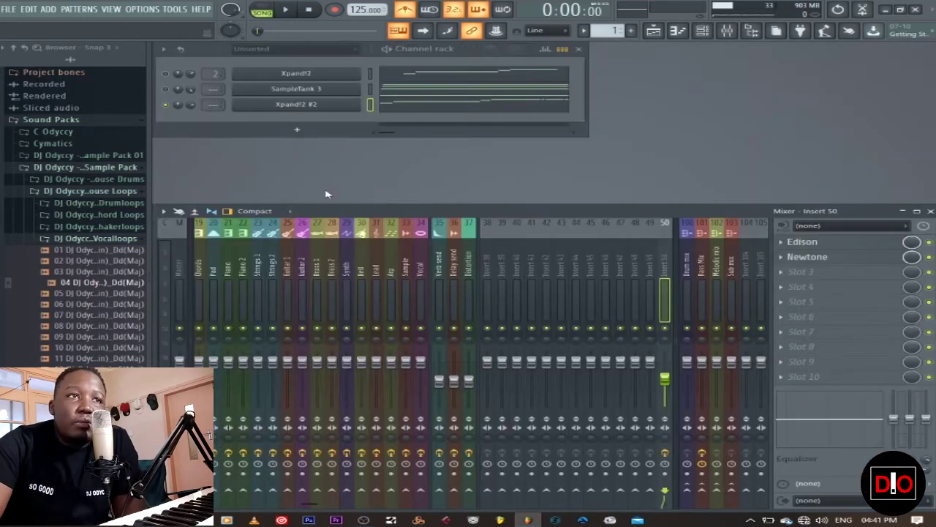
Unmute the first Xpand!2 and SampleTank 3, mute Xpand!2 #2, and play the song
right_click(167, 105)
left_click(146, 104)
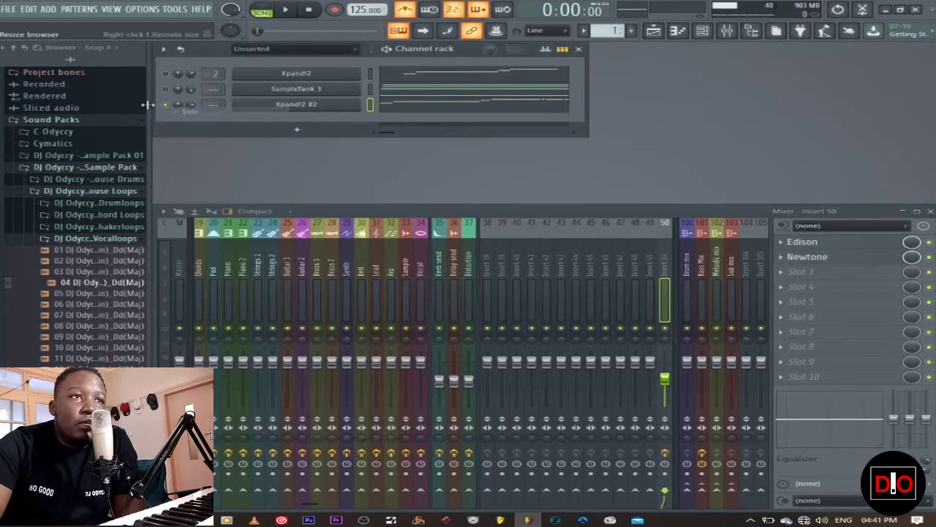
right_click(167, 106)
key("Escape")
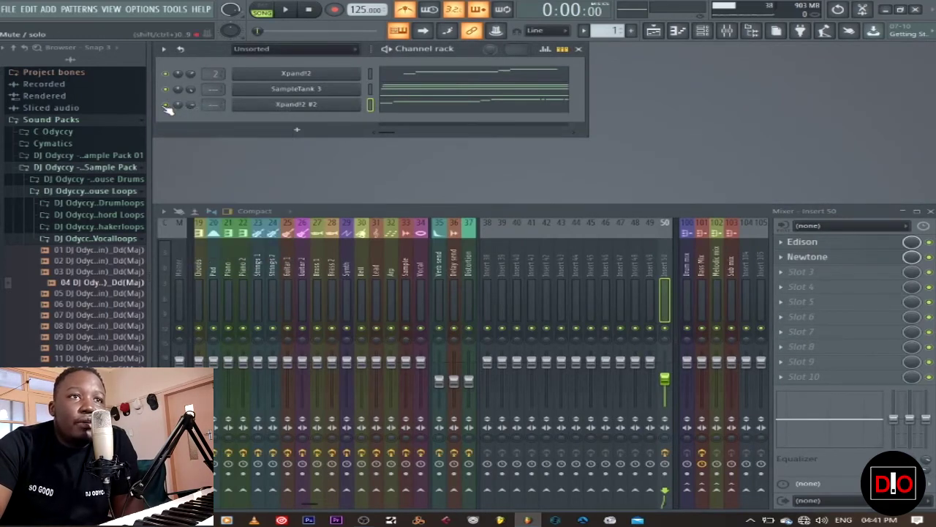
key("space")
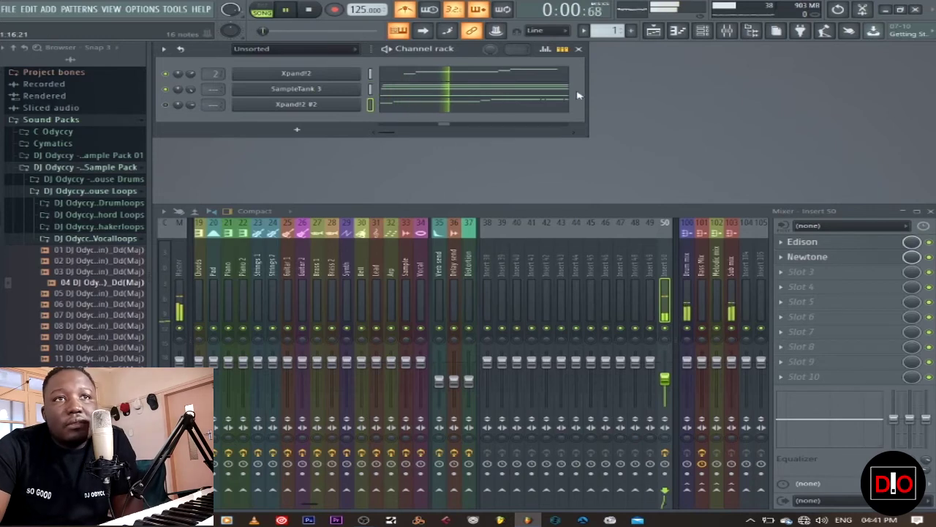
Mute the vocal loop's Track 1 in the playlist during playback, and stop the song after listening
key("F5")
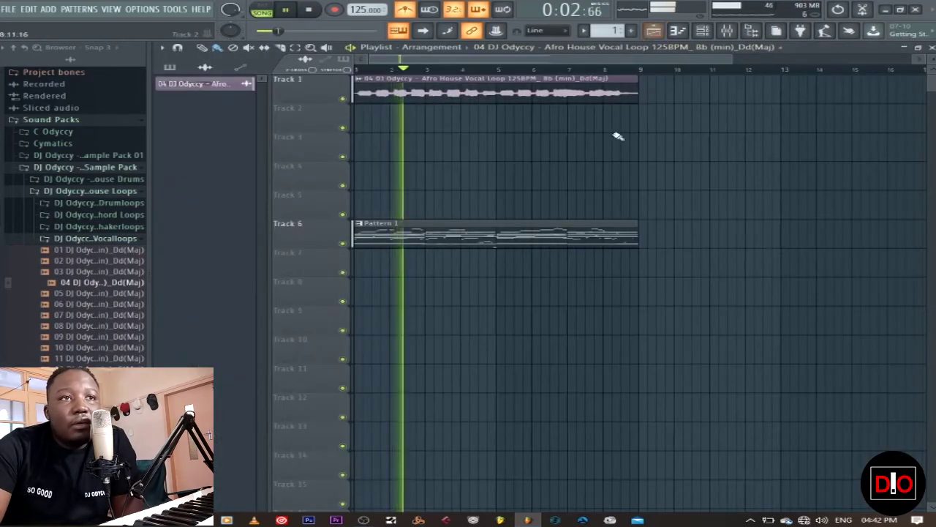
left_click(343, 99)
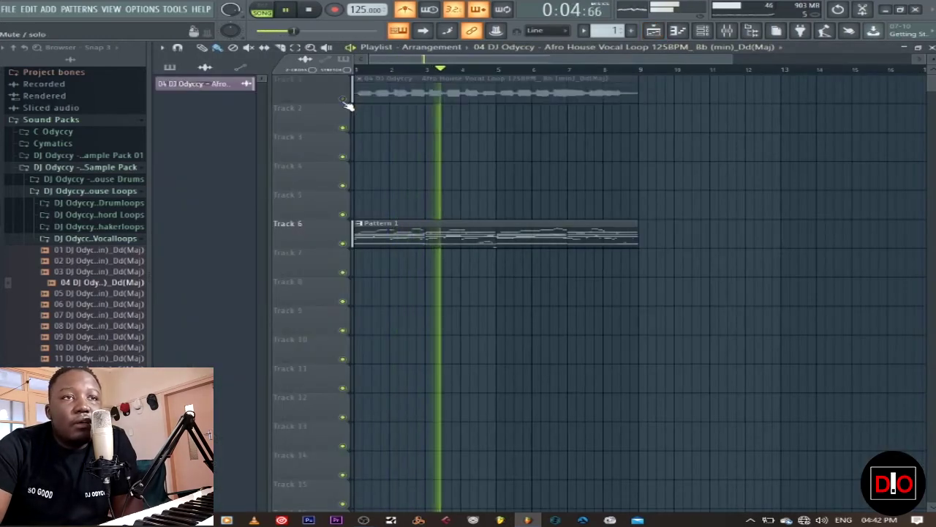
left_click(317, 13)
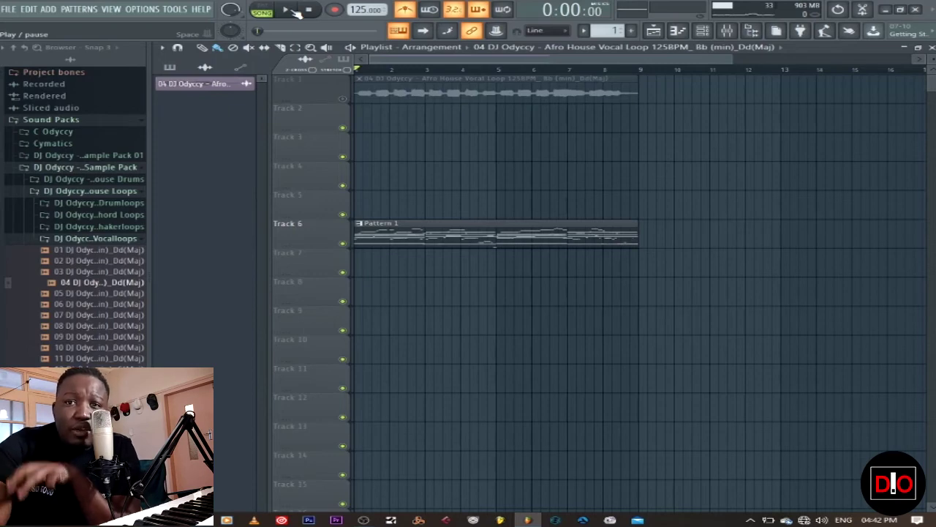
Replay Pattern 1 from the start without the vocal loop to hear the chords and lead melody, and stop playback
left_click(293, 11)
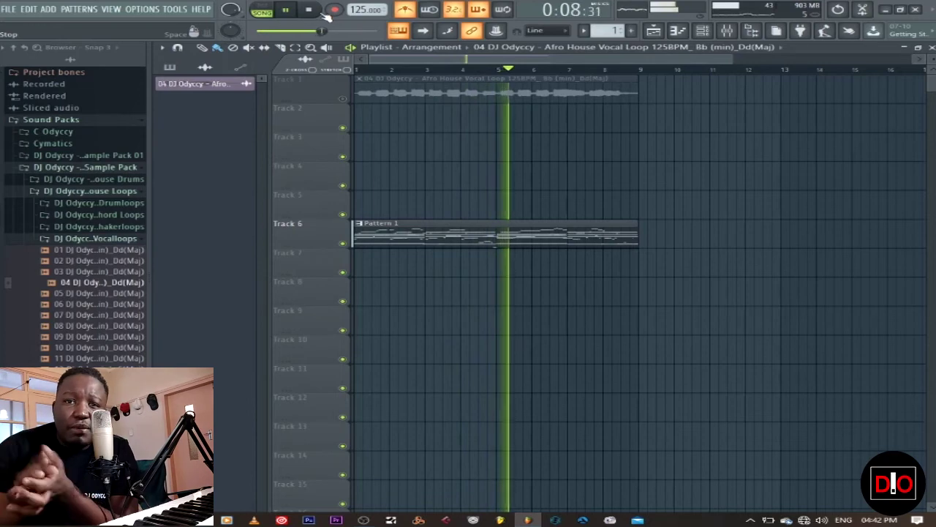
left_click(310, 10)
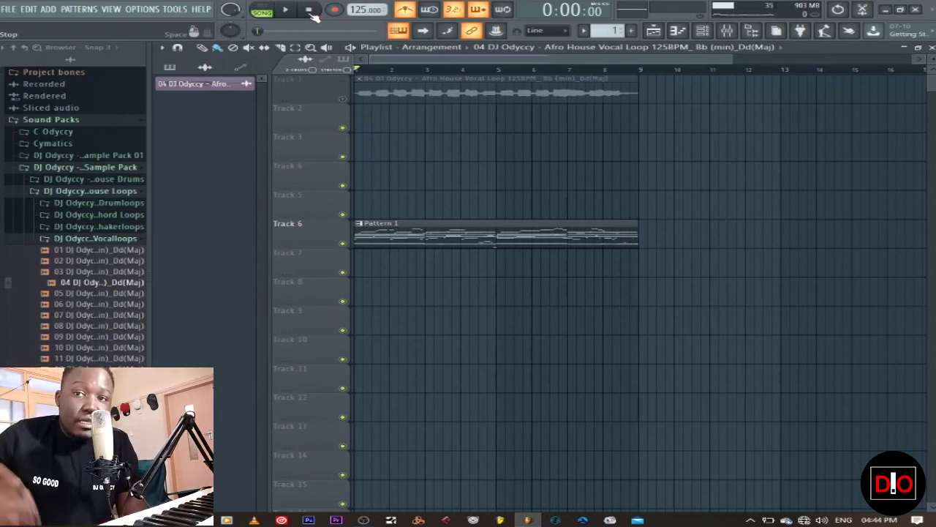
left_click(287, 10)
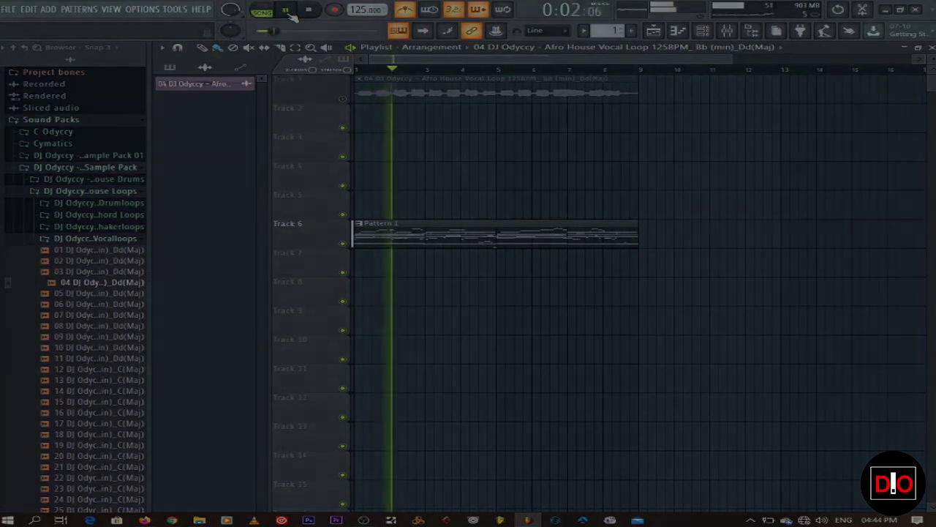
left_click(311, 11)
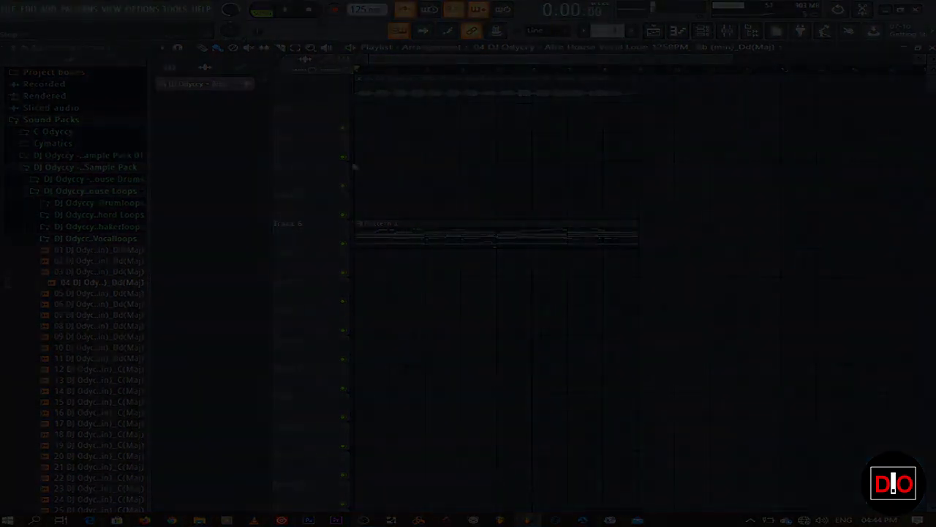